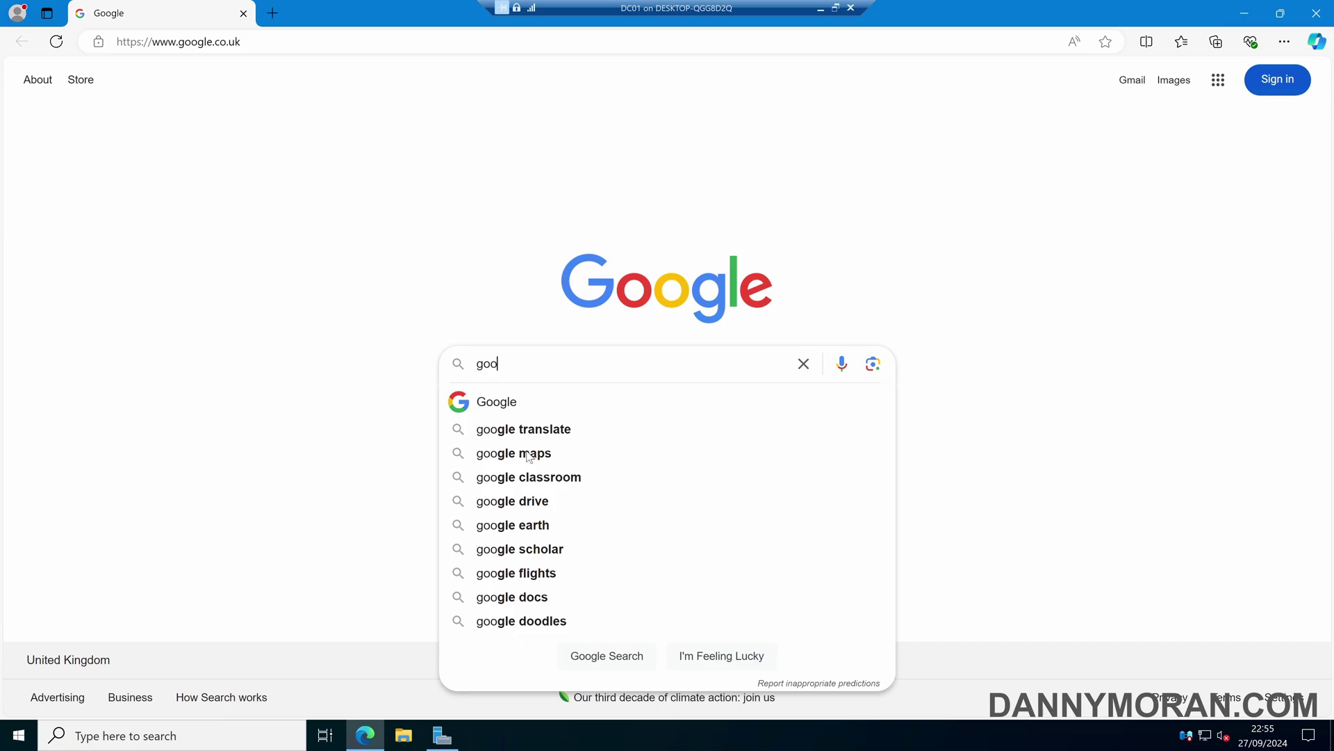
Search Google for 'google chrome admx files'
{"action": "type", "text": "x files"}
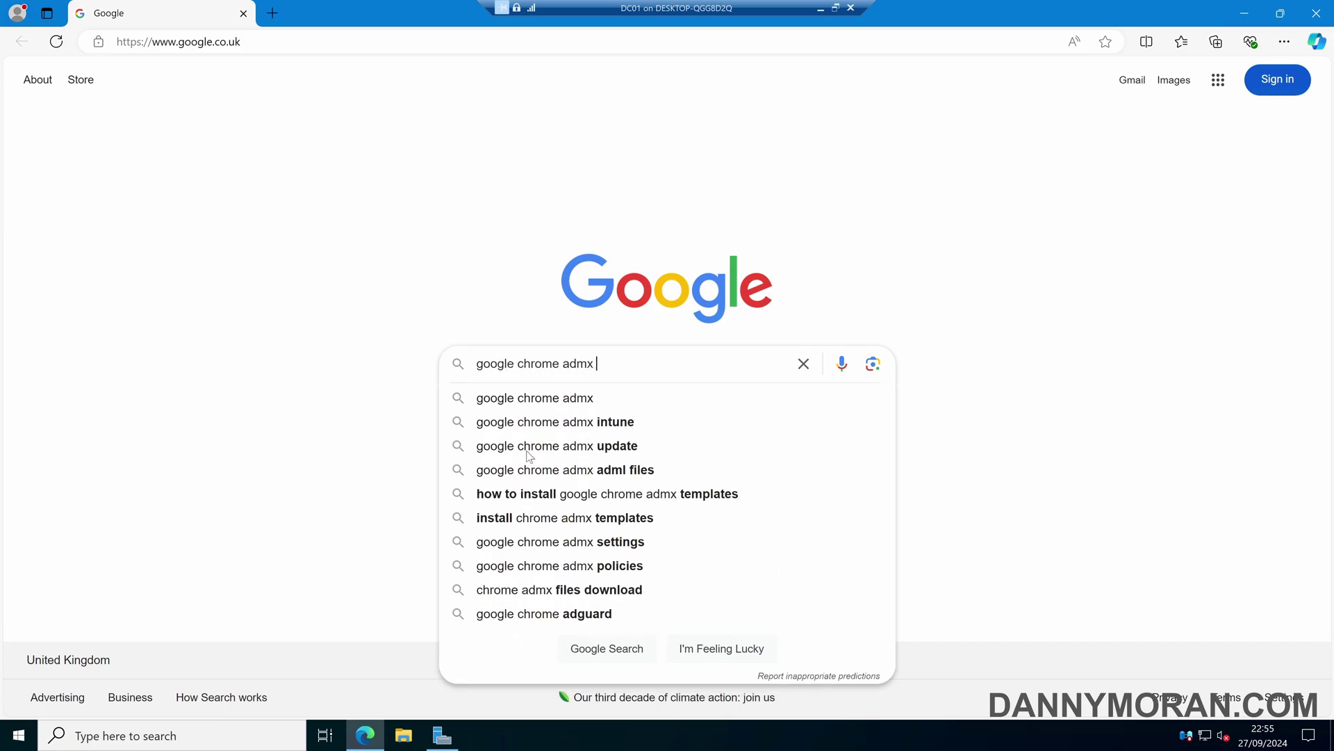
{"action": "key", "text": "Return"}
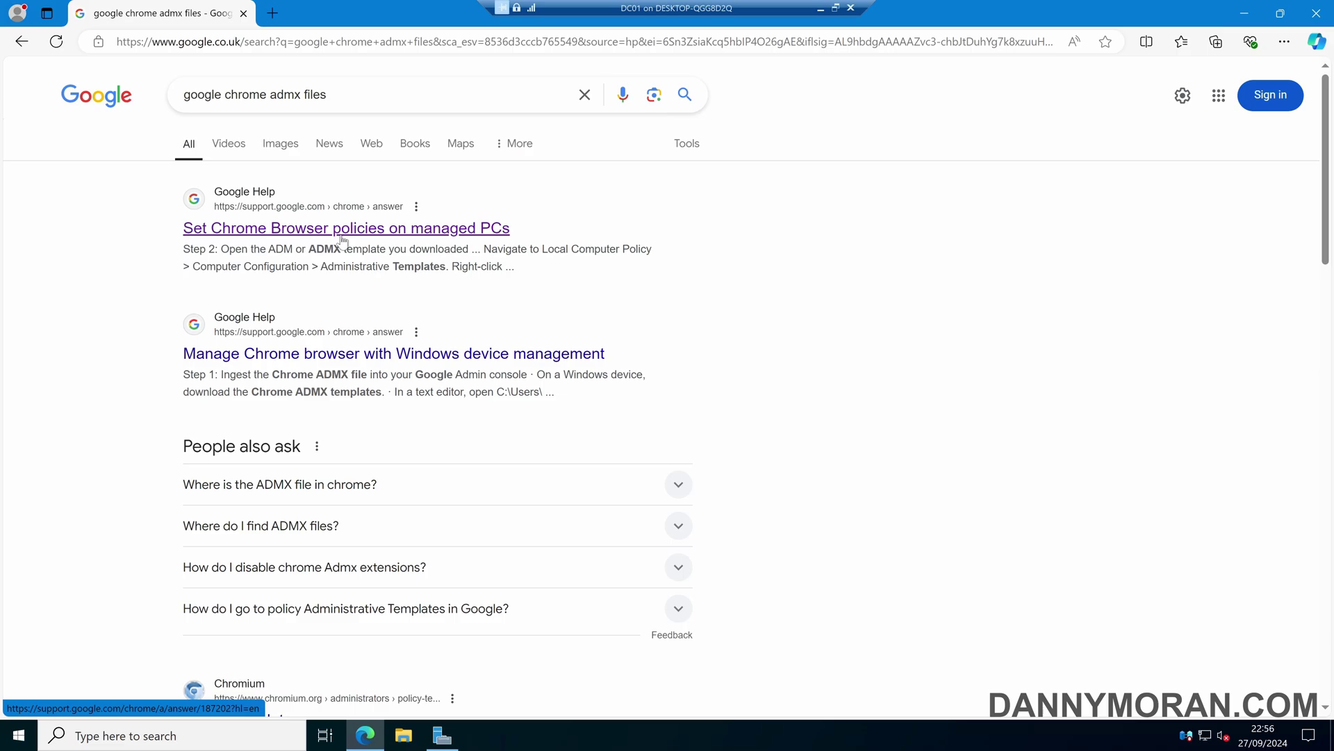
Download policy_templates.zip from the Windows section of 'Set Chrome Browser policies on managed PCs', then close Edge
{"action": "left_click", "coordinate": [342, 229]}
{"action": "scroll", "coordinate": [342, 240], "scroll_direction": "down", "scroll_amount": 2}
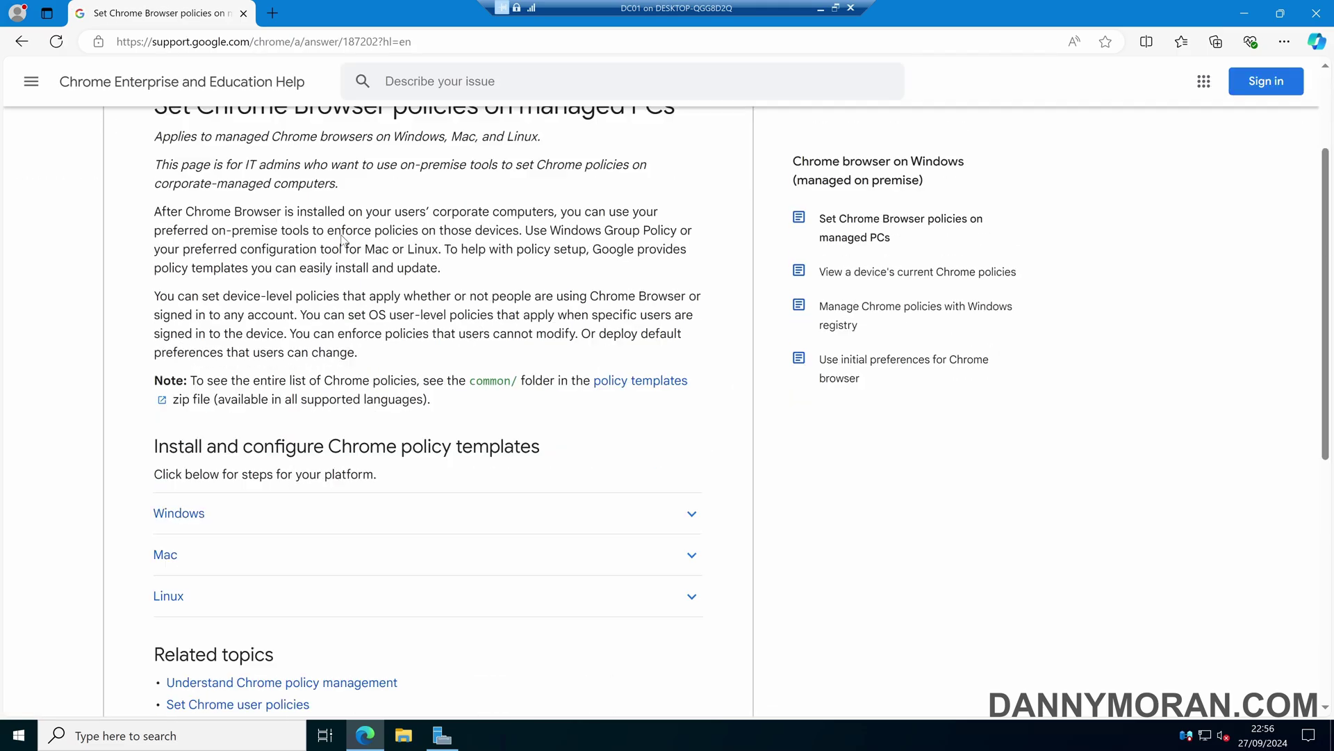
{"action": "scroll", "coordinate": [342, 240], "scroll_direction": "down", "scroll_amount": 1}
{"action": "left_click", "coordinate": [252, 436]}
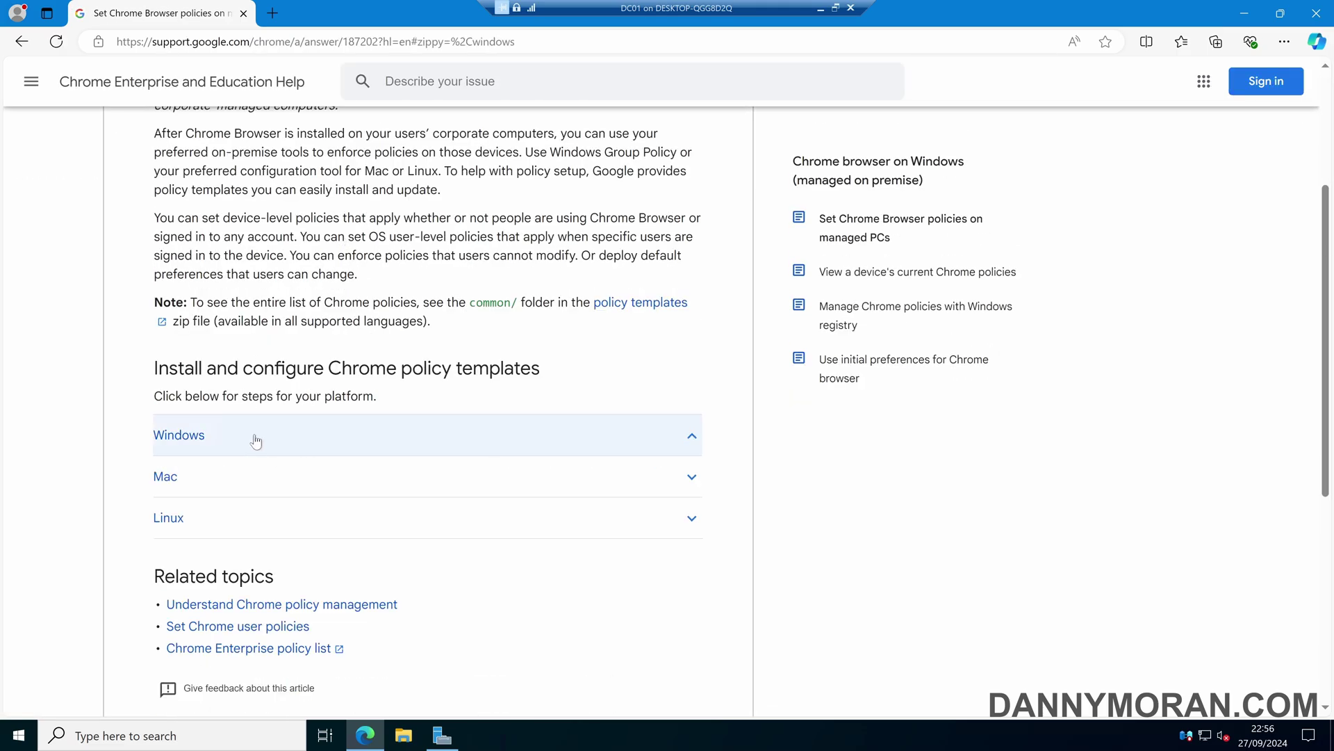
{"action": "scroll", "coordinate": [257, 444], "scroll_direction": "down", "scroll_amount": 2}
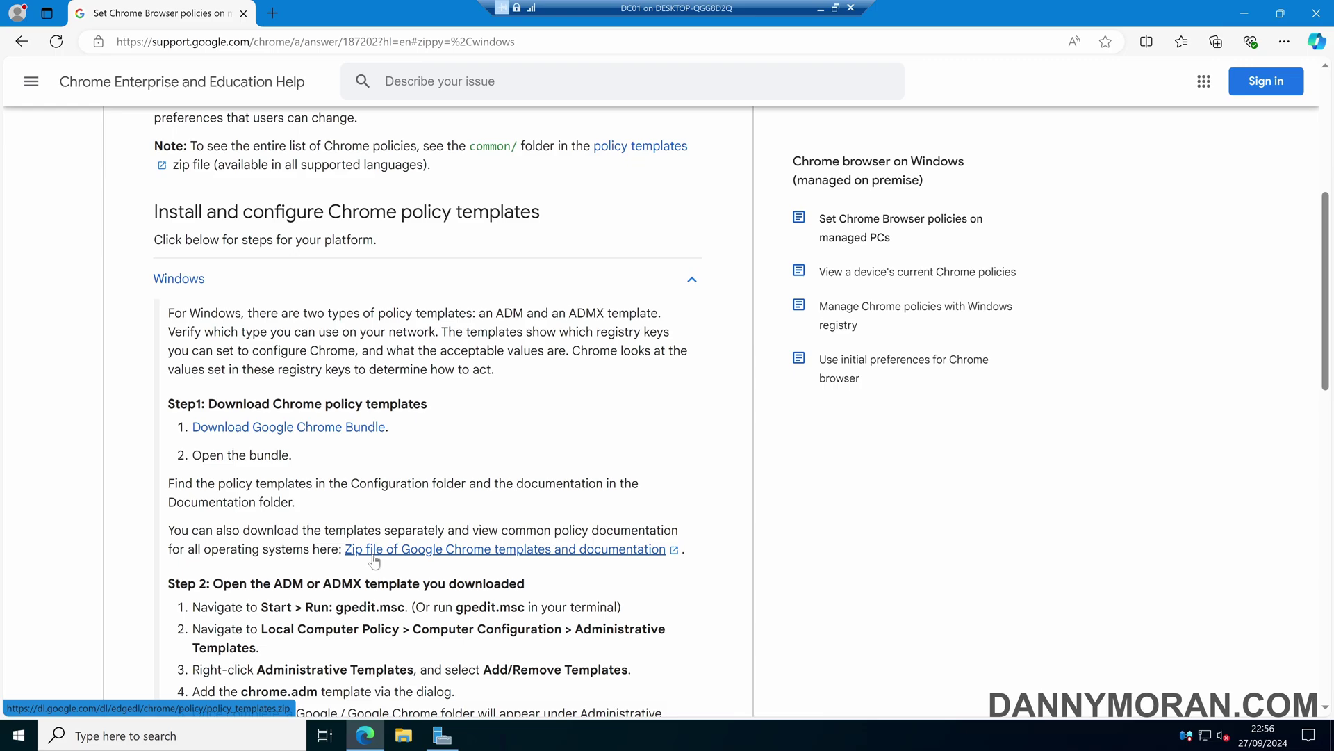
{"action": "left_click", "coordinate": [410, 556]}
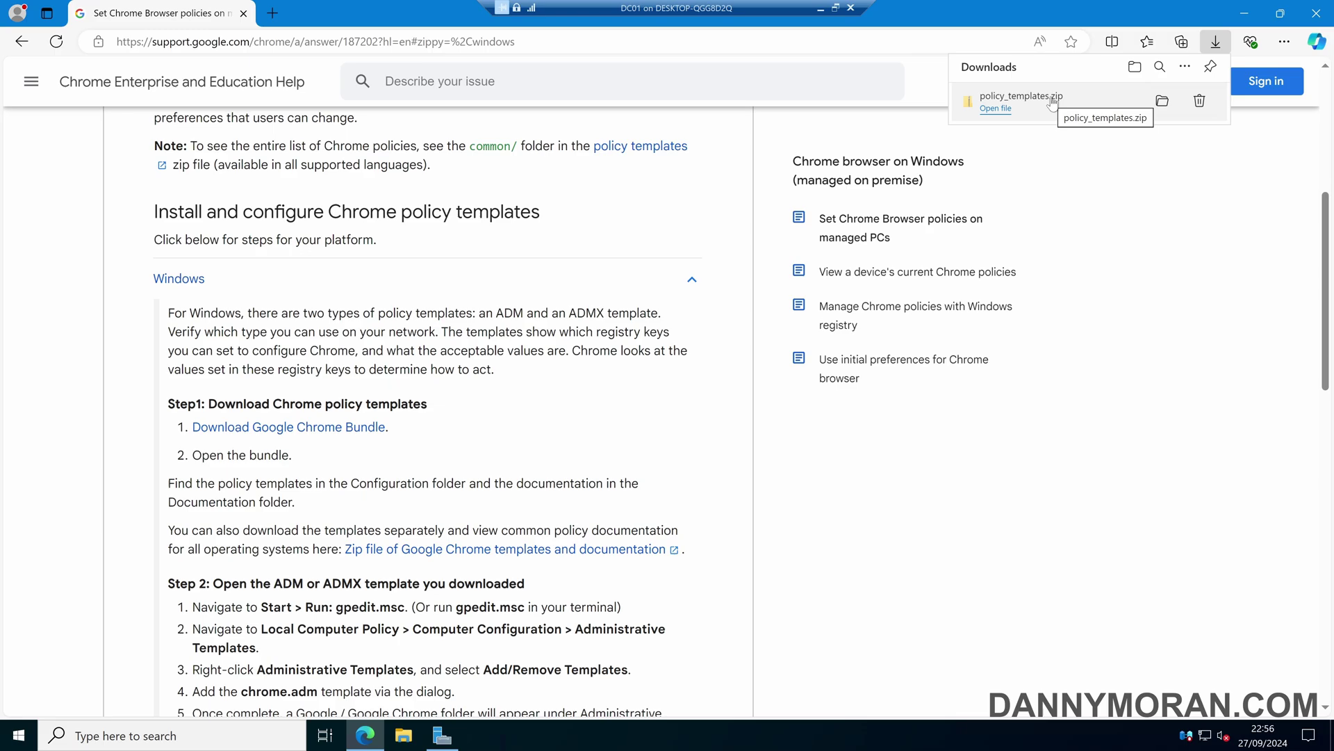
{"action": "left_click", "coordinate": [1316, 13]}
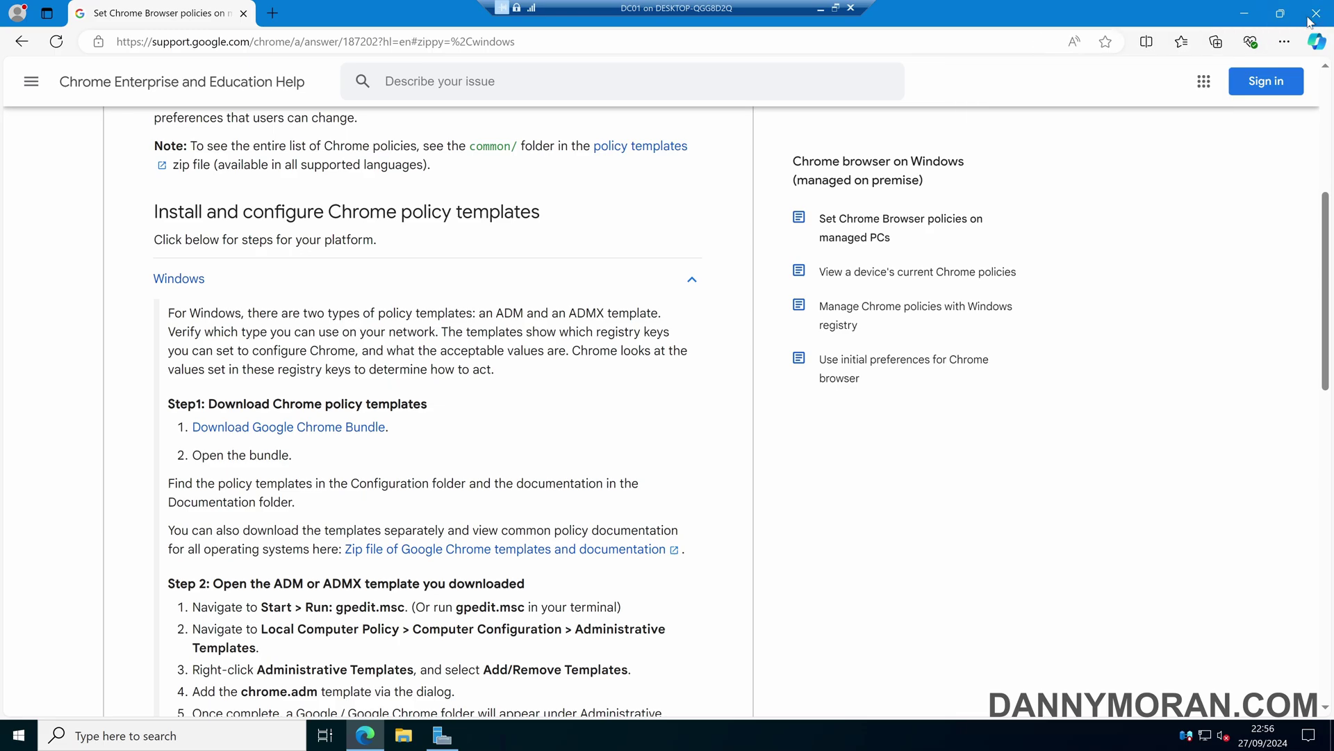
Extract the policy_templates zip in the Downloads folder
{"action": "left_click", "coordinate": [403, 735]}
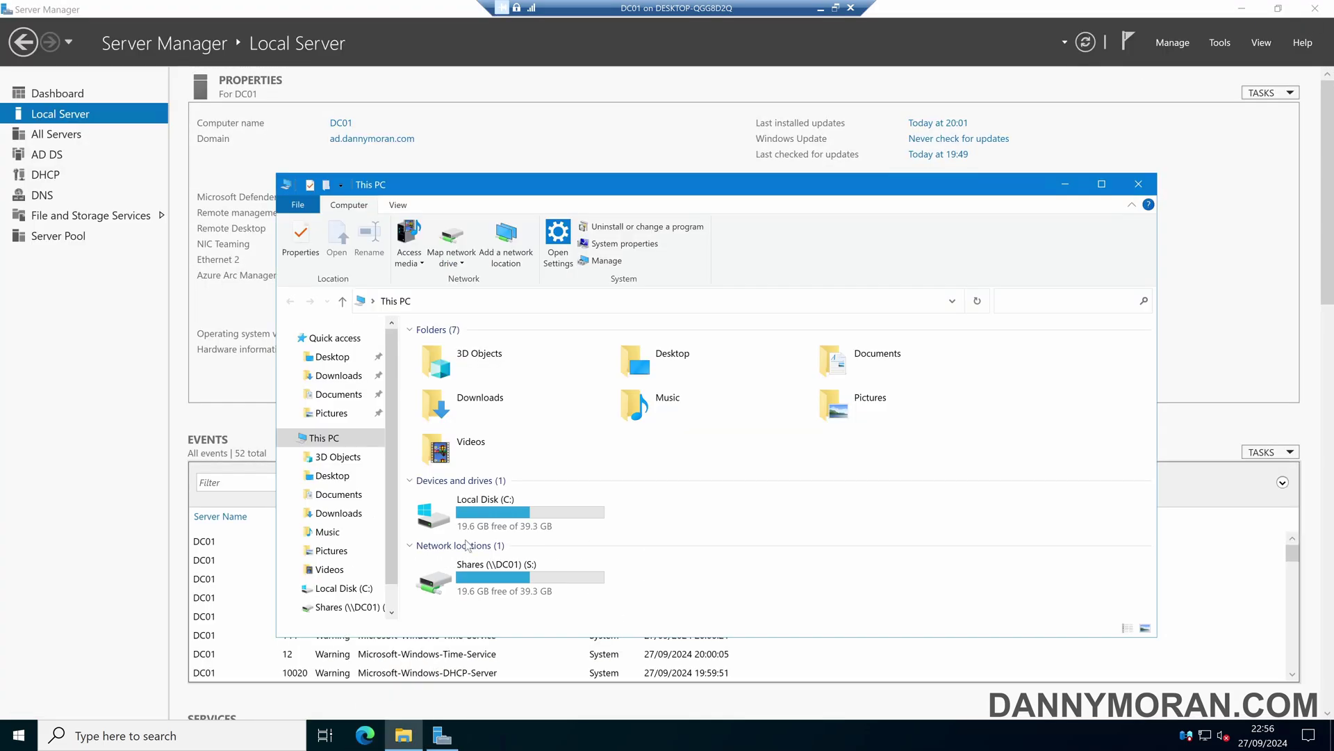
{"action": "double_click", "coordinate": [481, 403]}
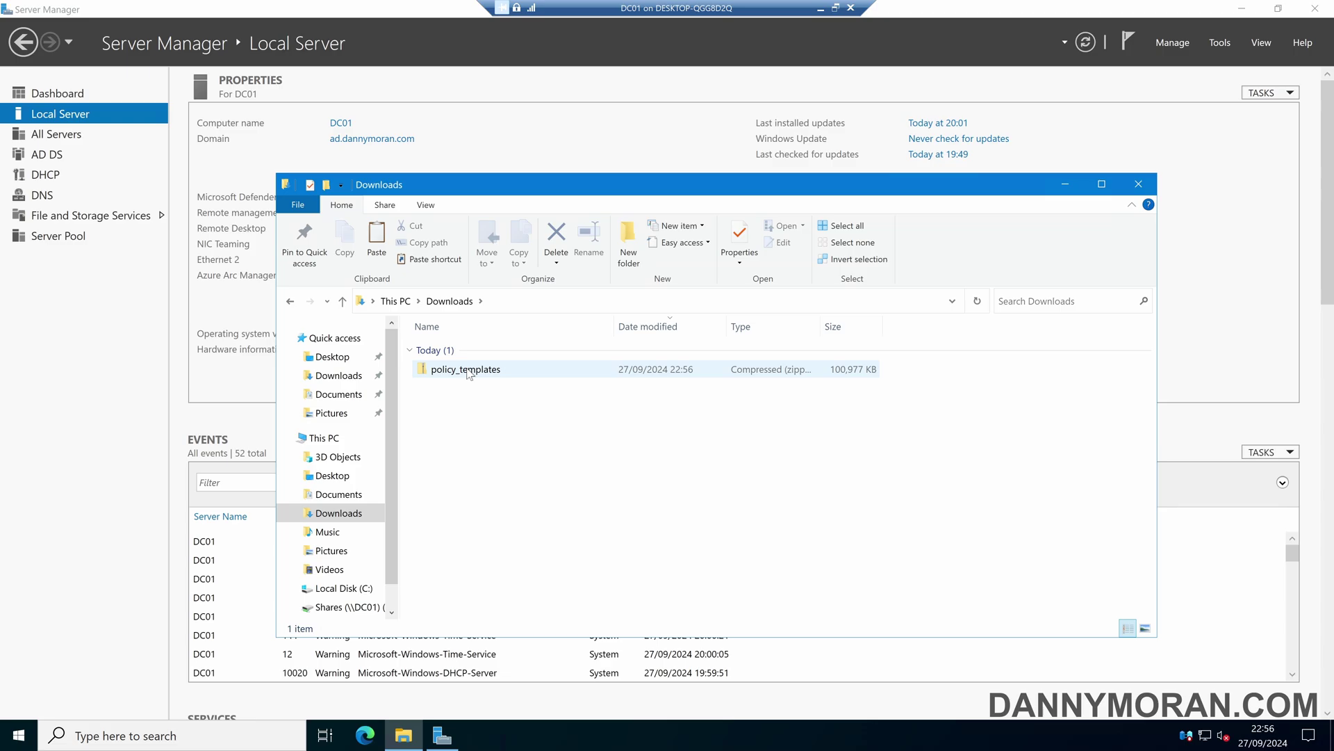
{"action": "right_click", "coordinate": [468, 371]}
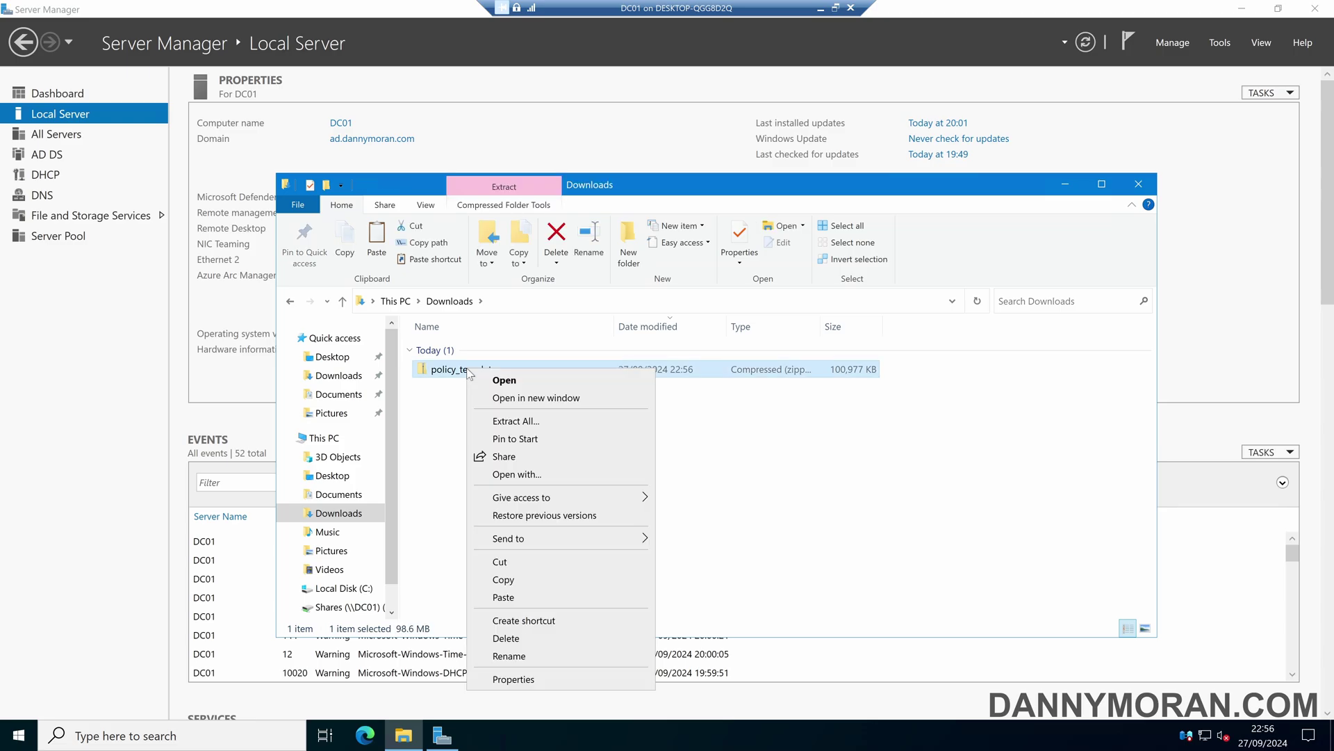
{"action": "left_click", "coordinate": [527, 422]}
{"action": "left_click", "coordinate": [799, 530]}
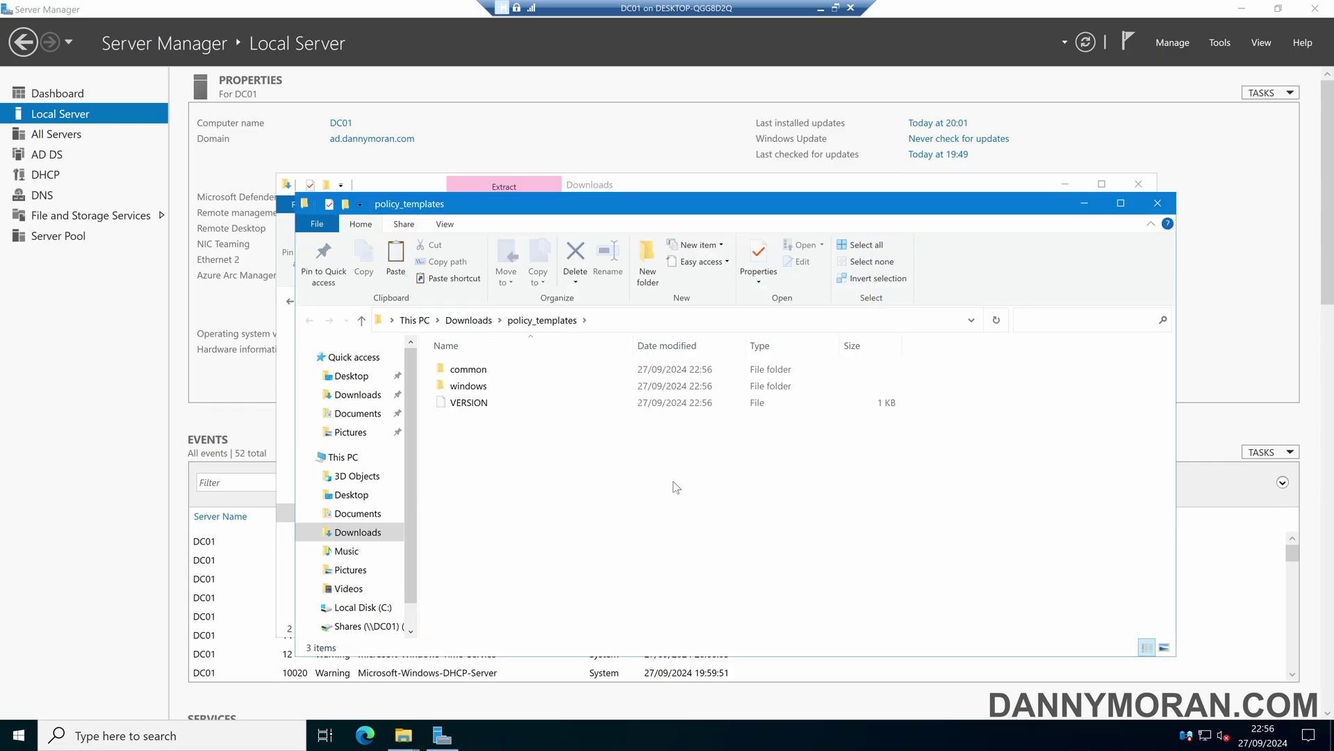
Open the extracted windows\admx folder and select chrome.admx and google.admx
{"action": "double_click", "coordinate": [483, 389]}
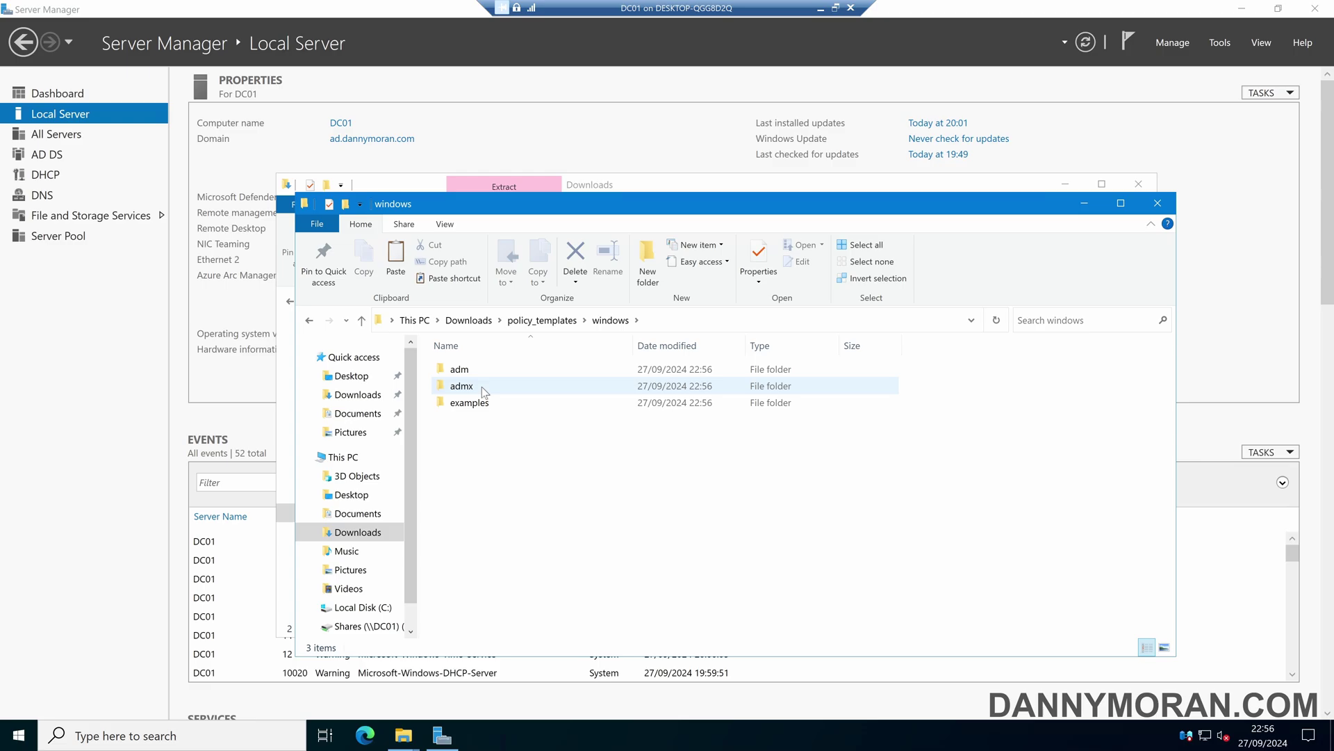
{"action": "double_click", "coordinate": [481, 387]}
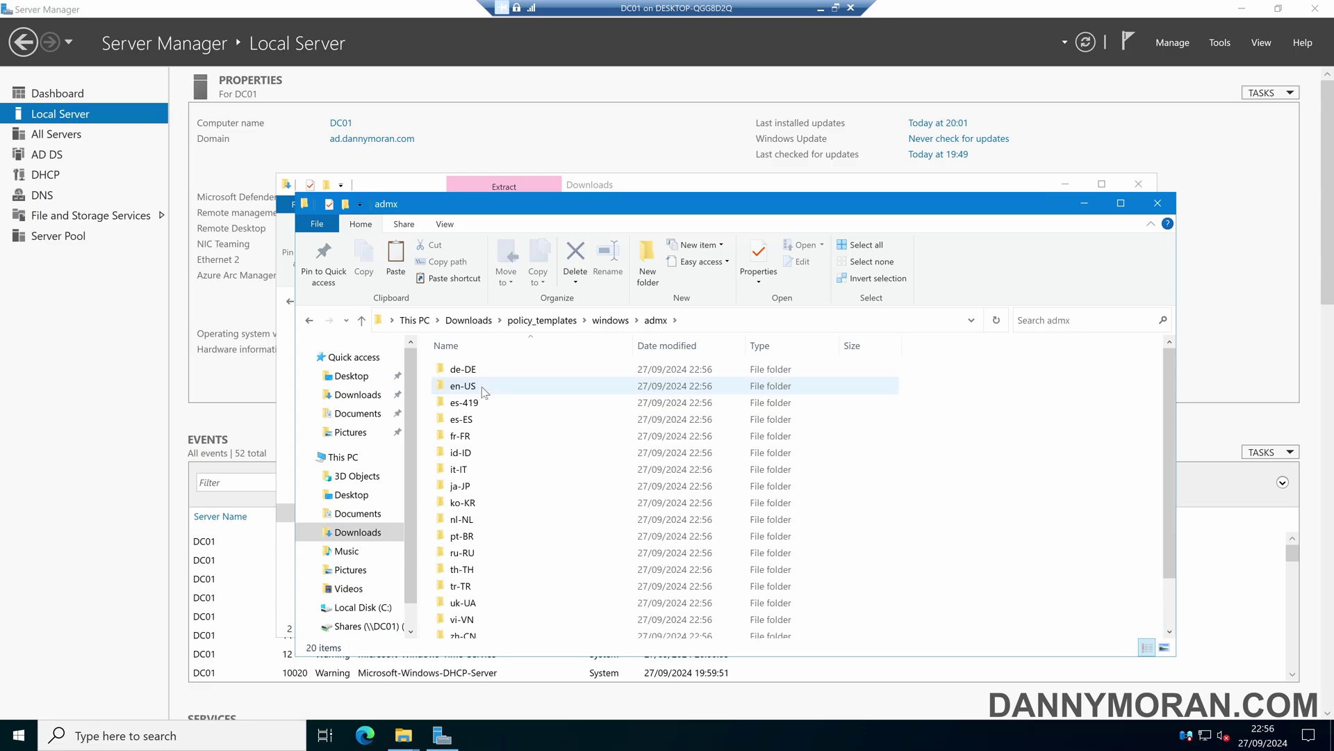
{"action": "scroll", "coordinate": [482, 386], "scroll_direction": "down", "scroll_amount": 2}
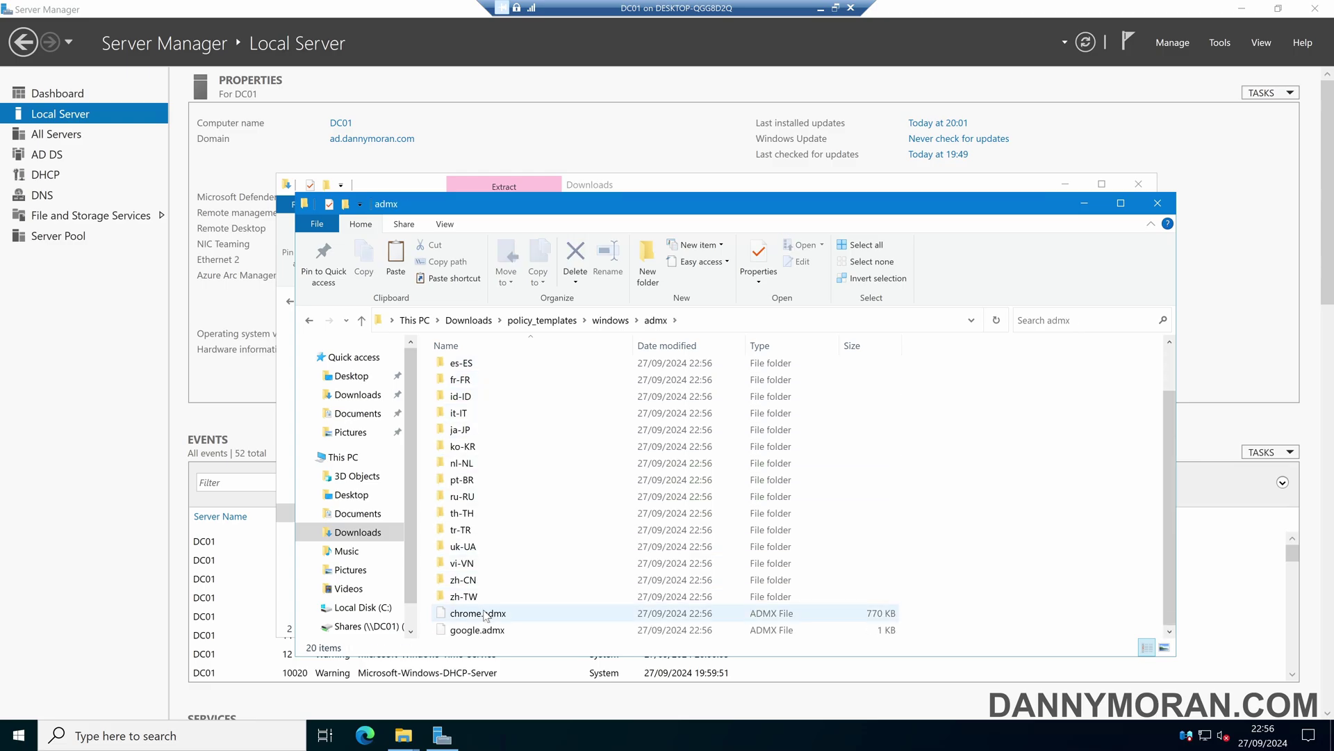
{"action": "left_click", "coordinate": [485, 614]}
{"action": "left_click", "coordinate": [510, 628], "text": "shift"}
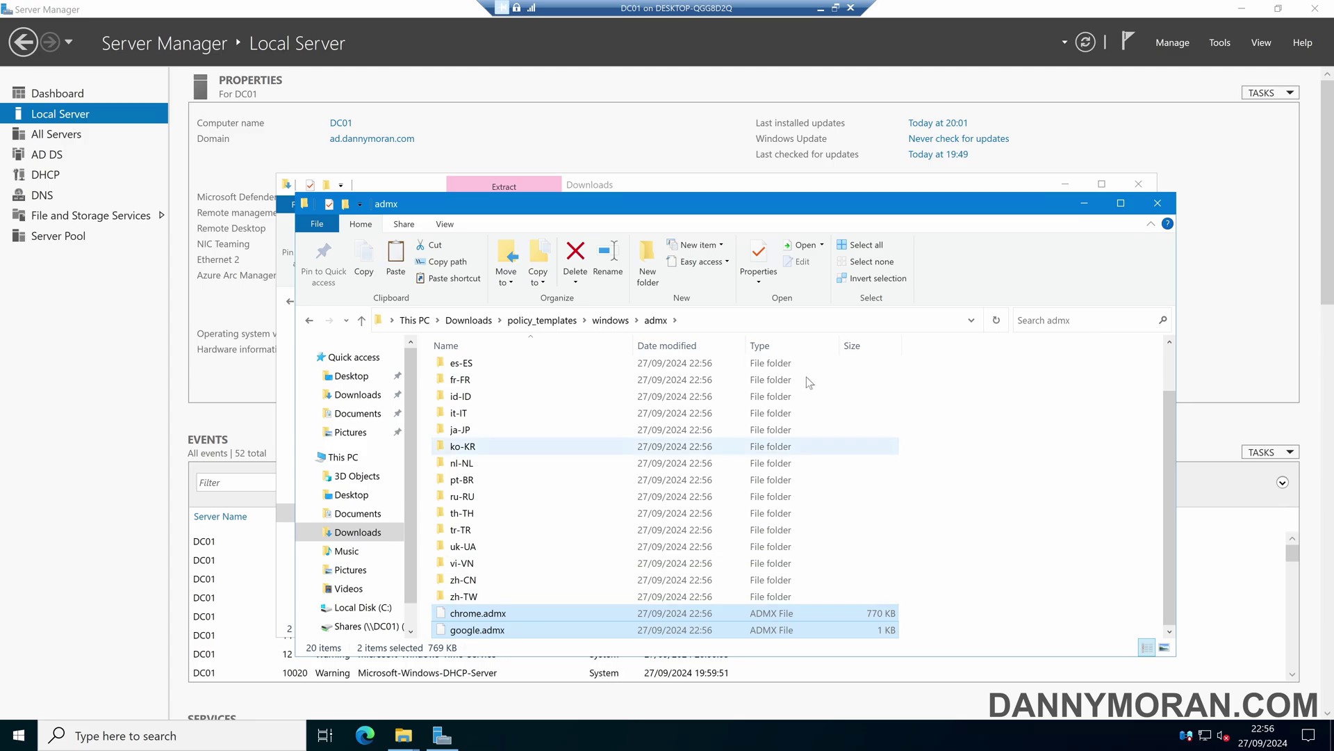
{"action": "left_click_drag", "start_coordinate": [799, 203], "coordinate": [575, 134]}
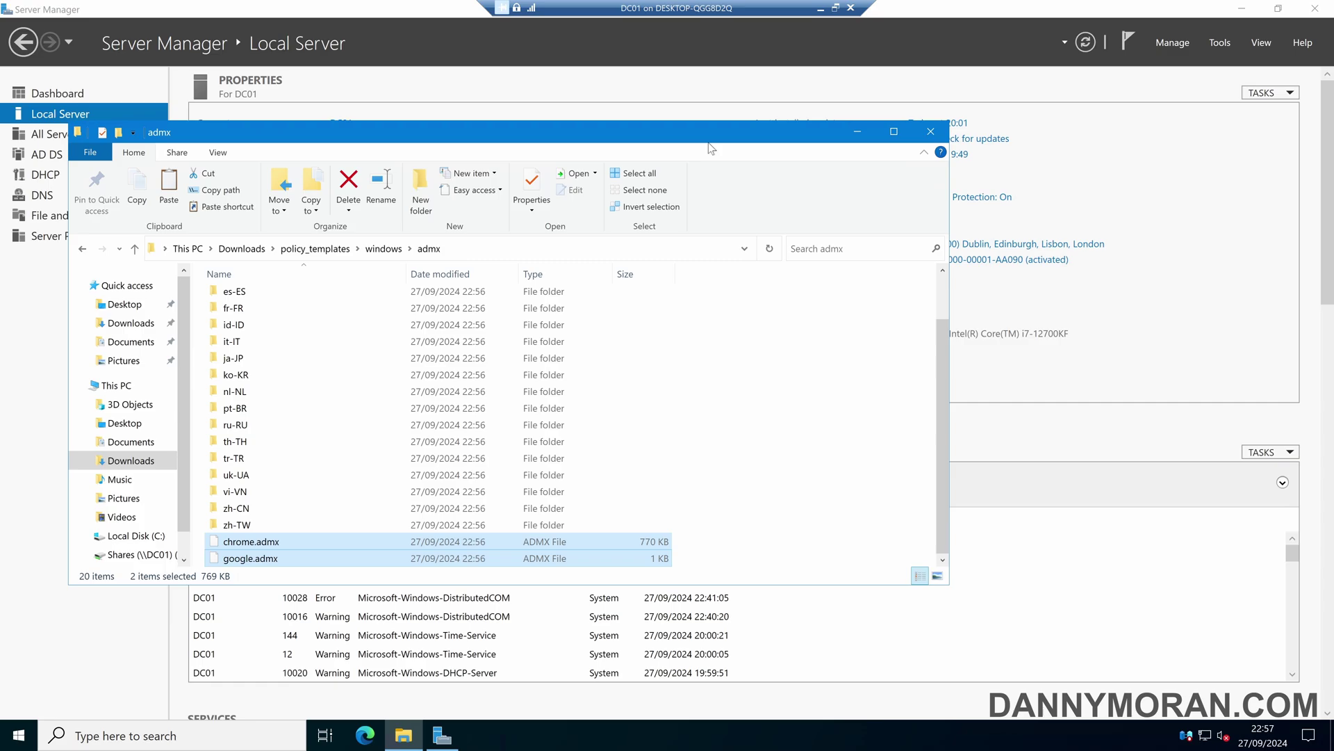
Launch Group Policy Management from Server Manager and create a GPO named 'Google Chrome Settings'
{"action": "left_click", "coordinate": [1212, 42]}
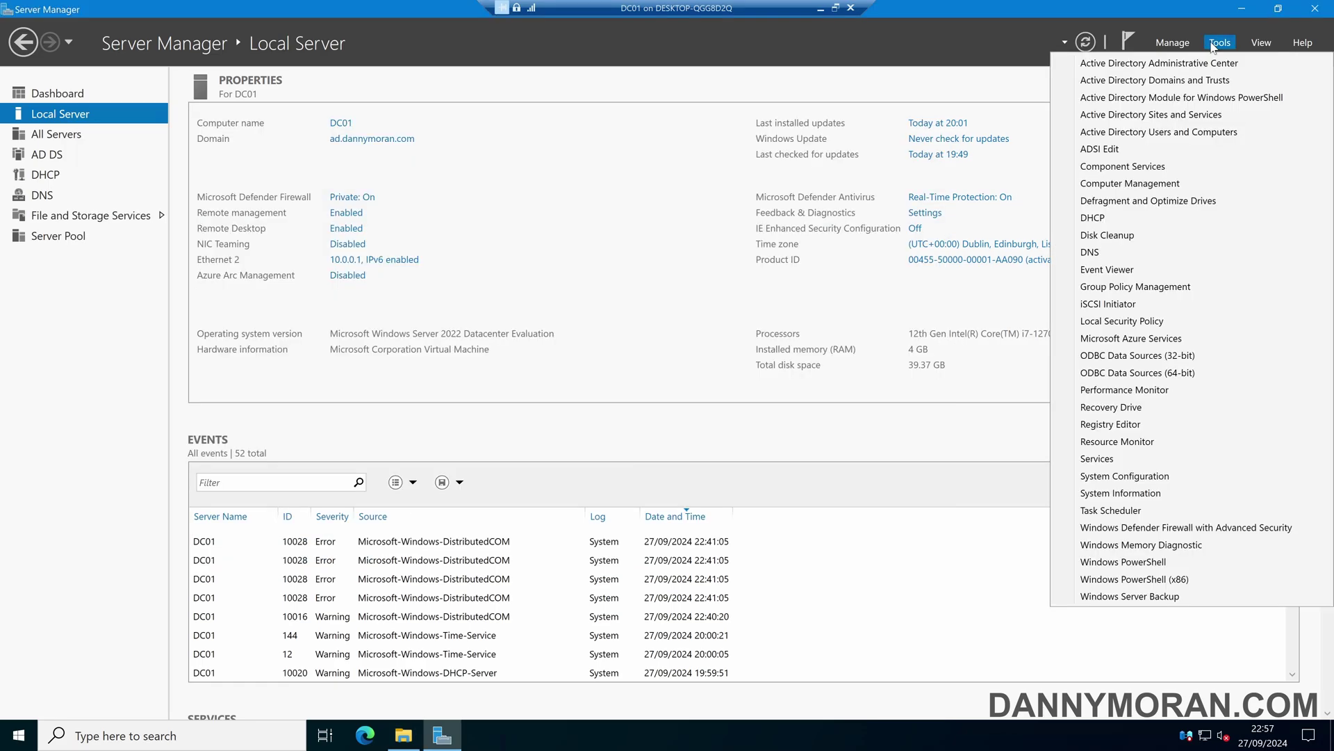
{"action": "left_click", "coordinate": [1136, 287]}
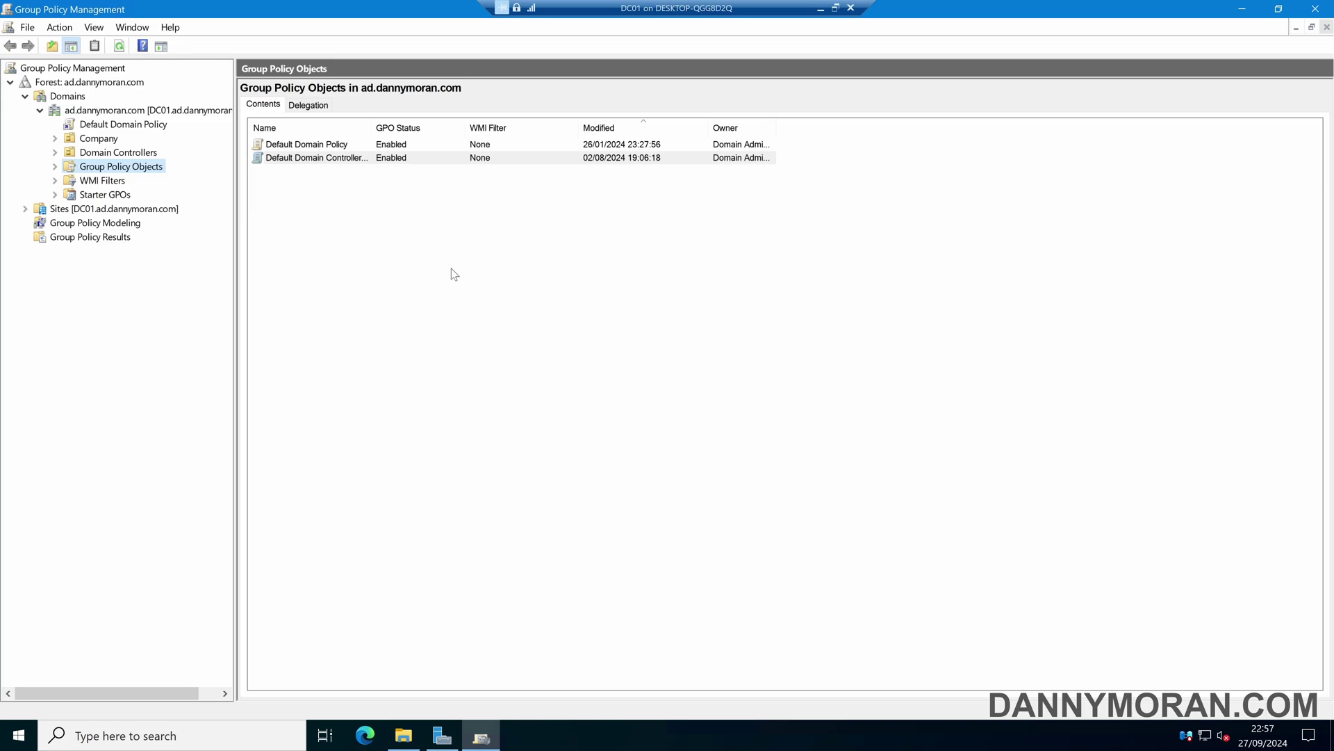
{"action": "left_click", "coordinate": [55, 167]}
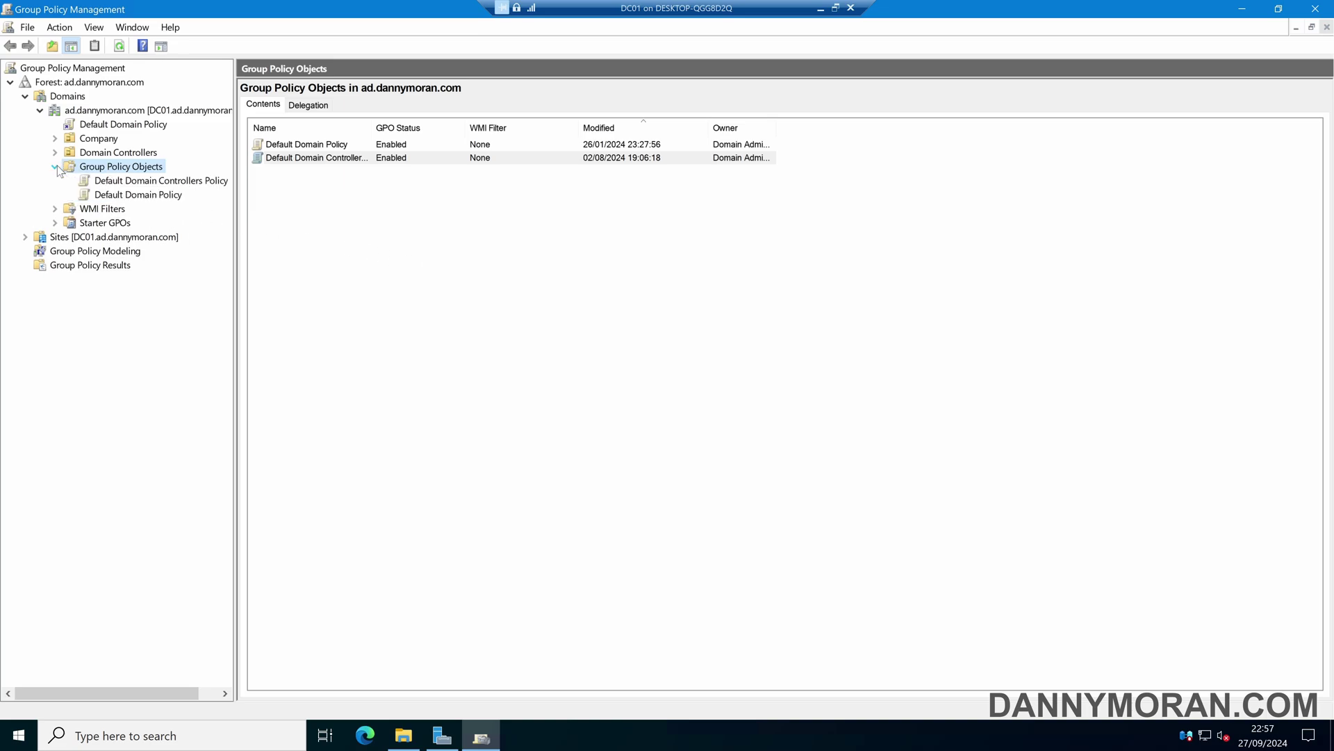
{"action": "right_click", "coordinate": [136, 172]}
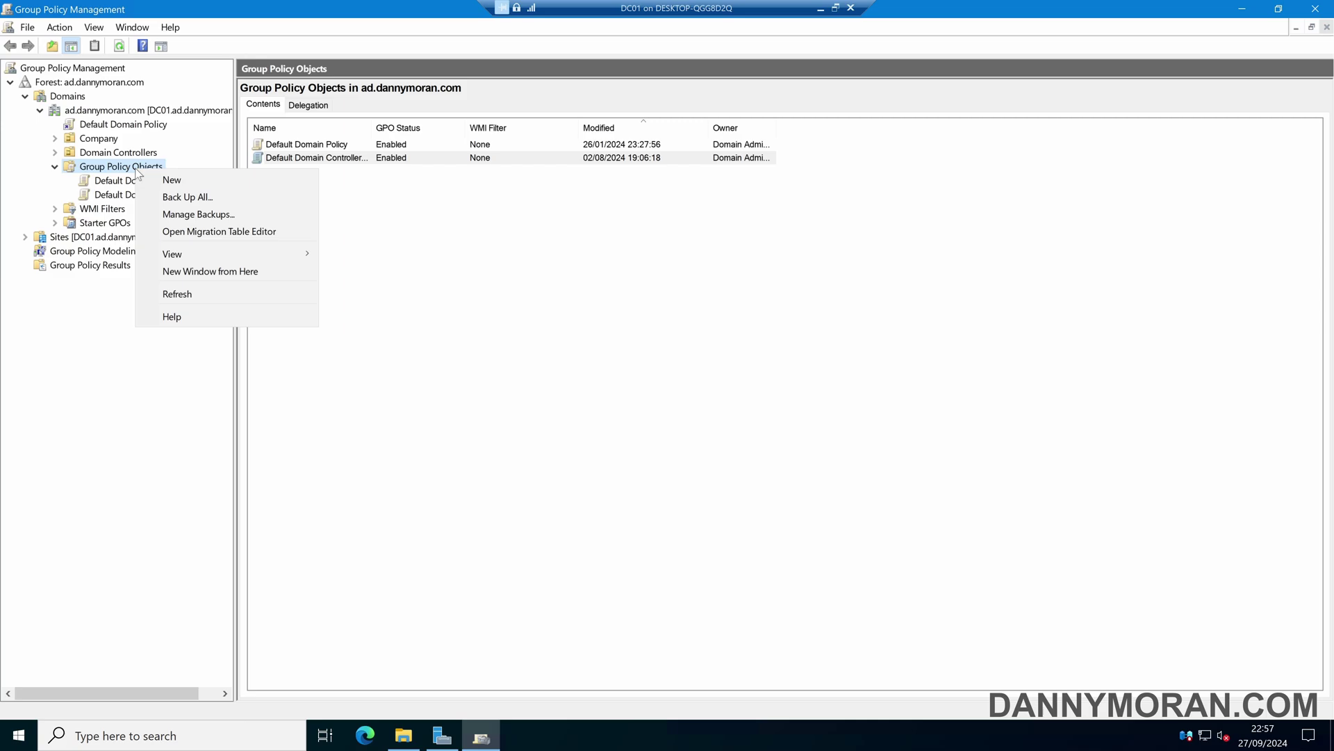
{"action": "left_click", "coordinate": [171, 180]}
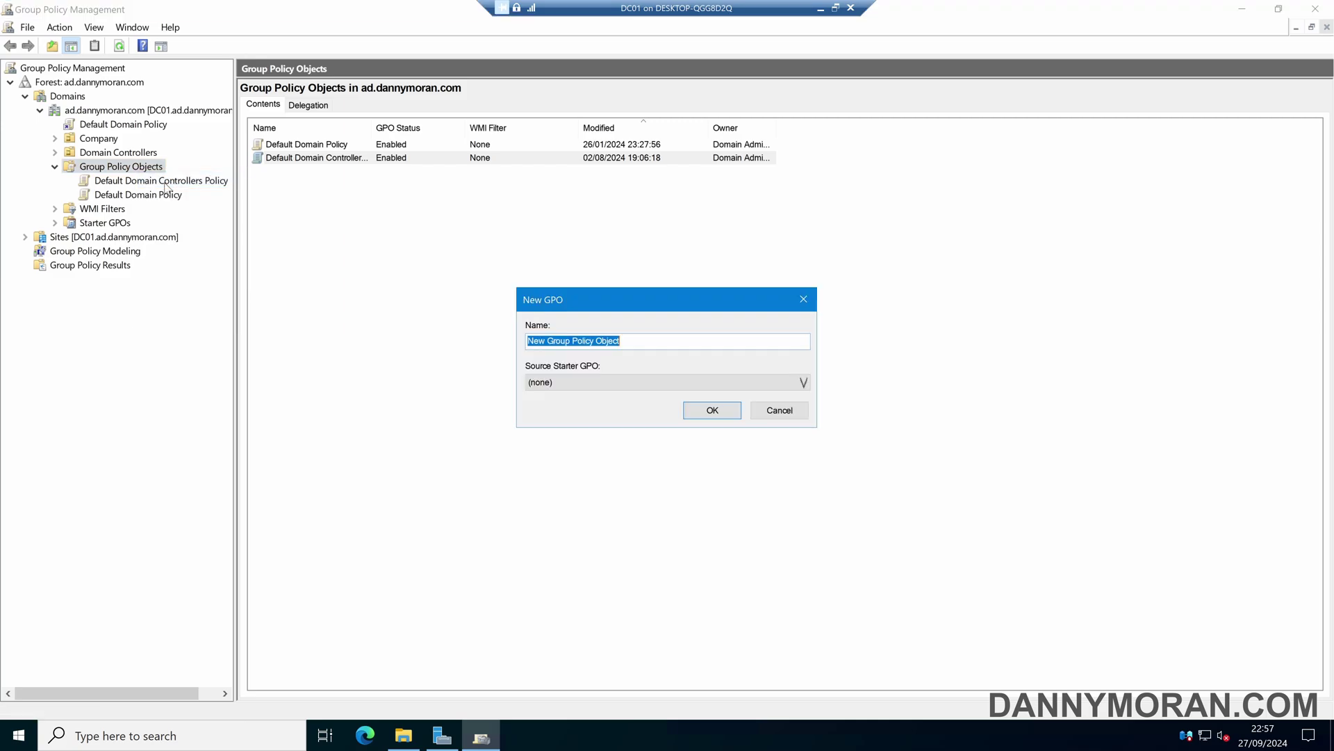
{"action": "type", "text": "Google "}
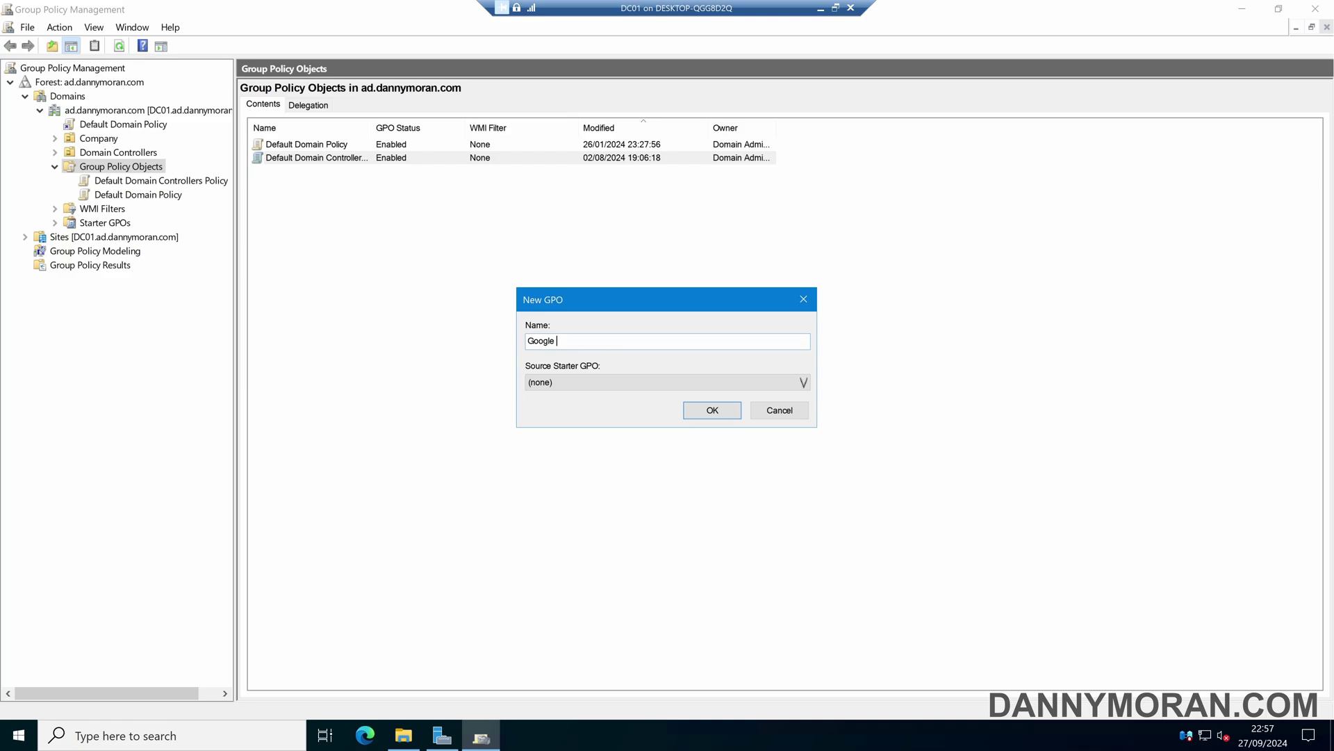
{"action": "type", "text": "Chrome Settings"}
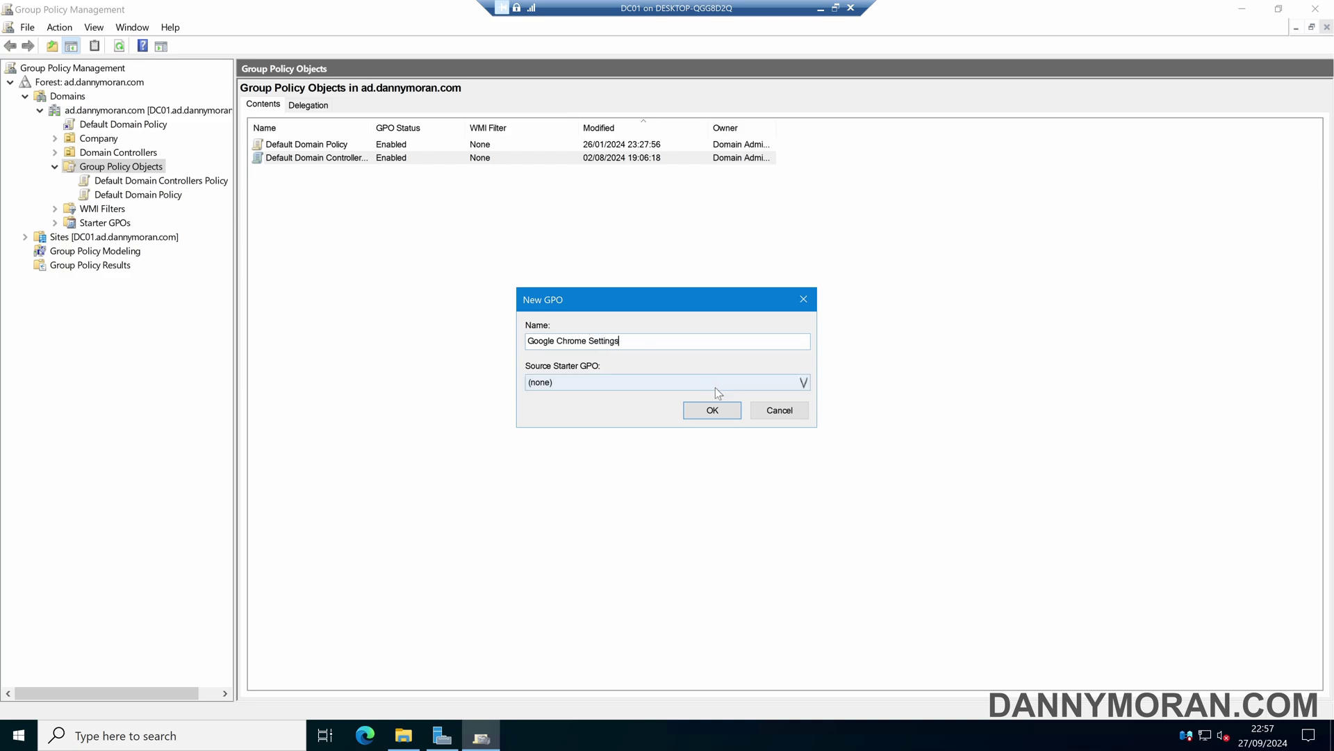
{"action": "key", "text": "Return"}
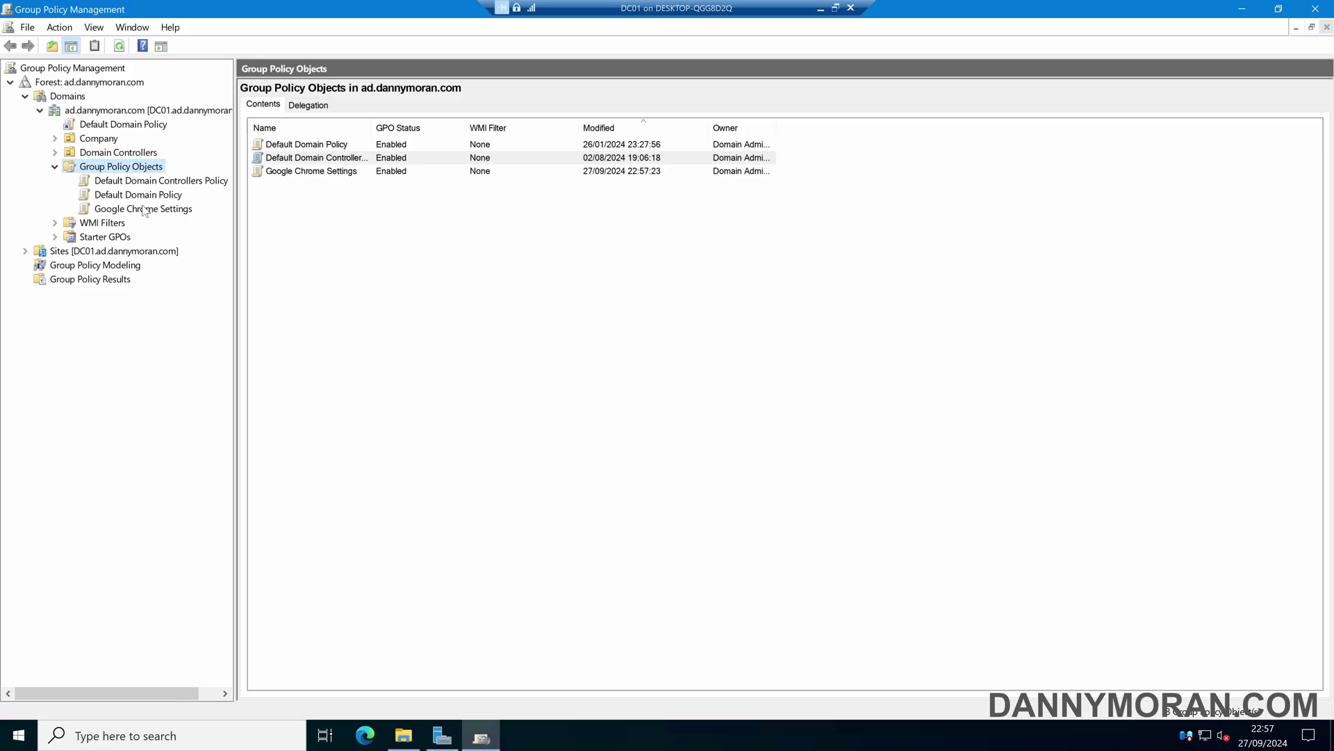
Edit the Google Chrome Settings GPO, maximized, and select Computer Configuration > Policies > Administrative Templates
{"action": "right_click", "coordinate": [146, 214]}
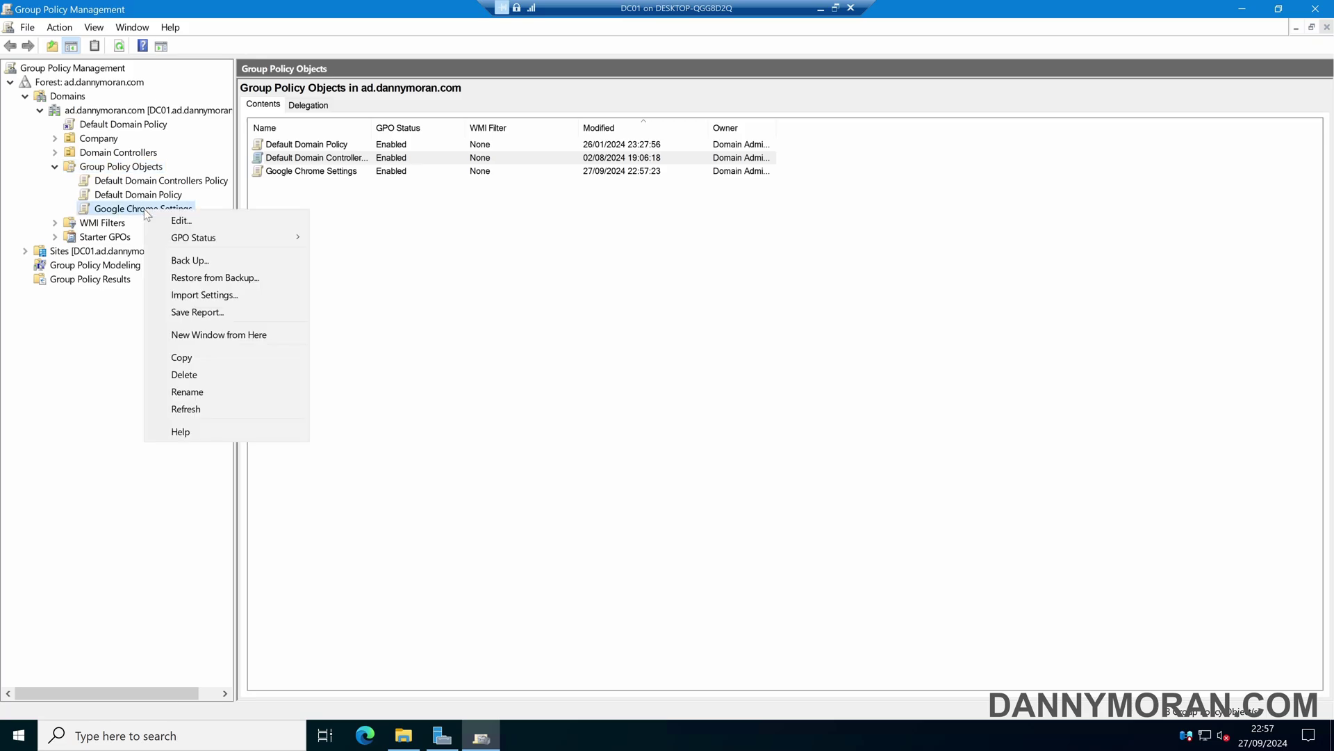
{"action": "left_click", "coordinate": [176, 221]}
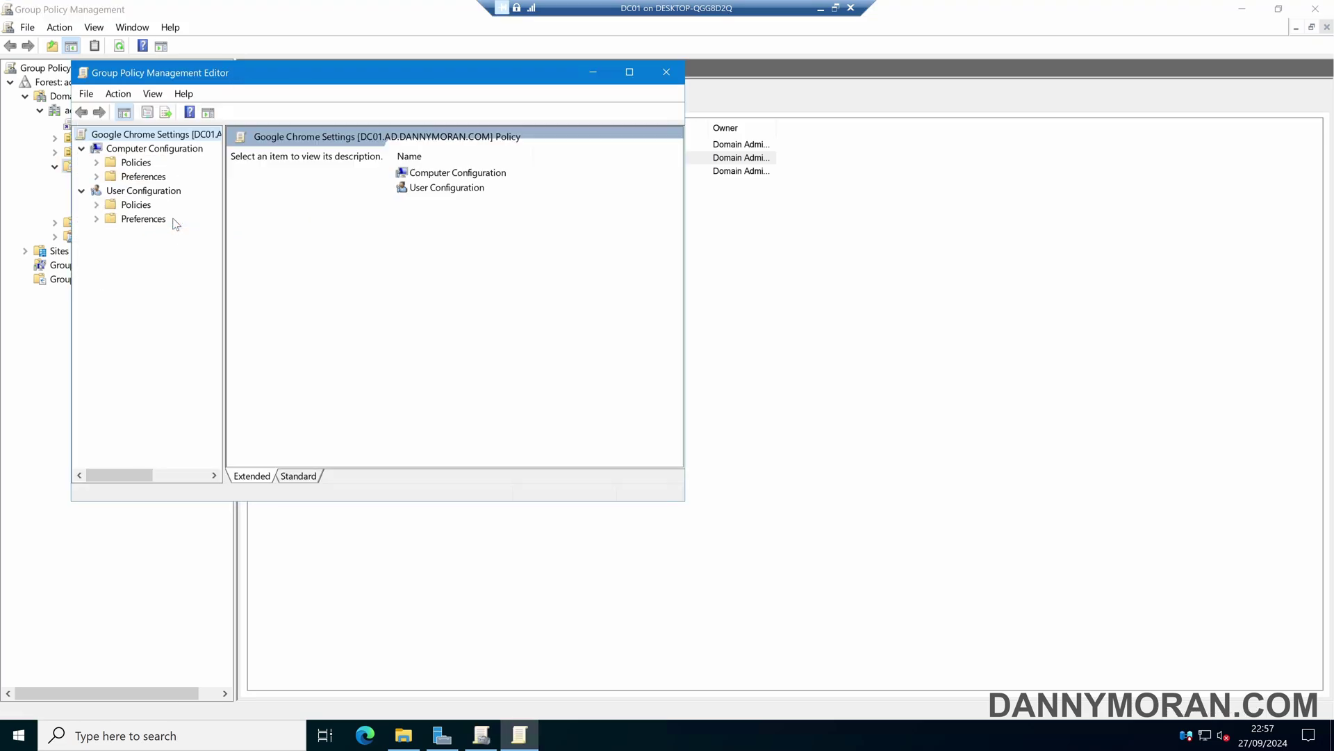
{"action": "left_click", "coordinate": [629, 71]}
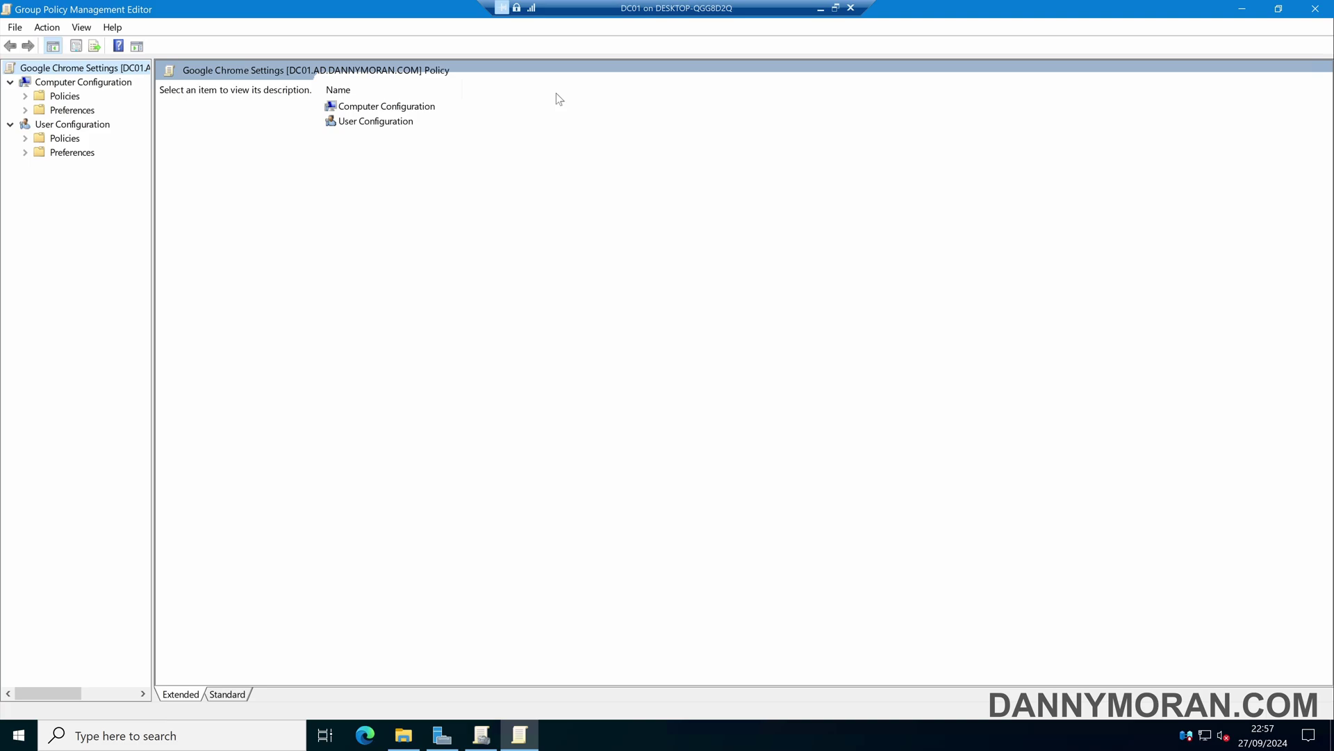
{"action": "left_click", "coordinate": [27, 96]}
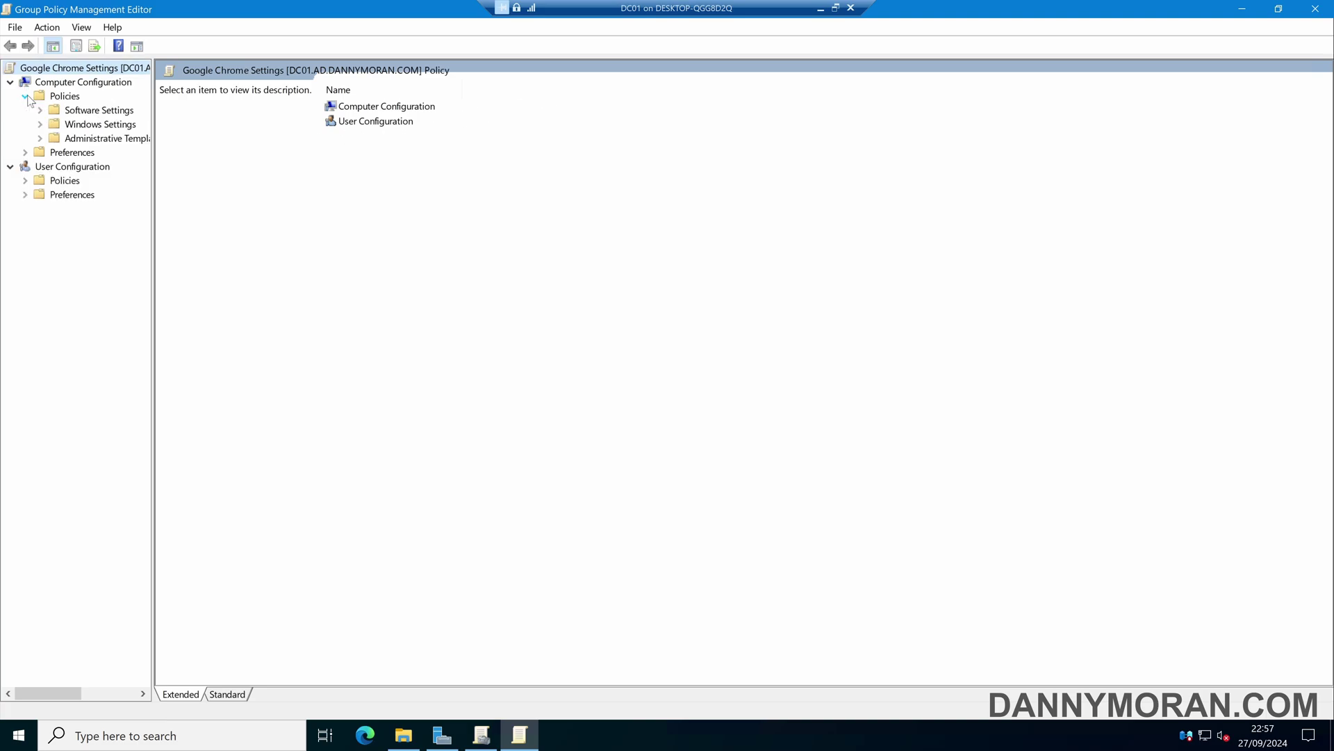
{"action": "left_click", "coordinate": [105, 138]}
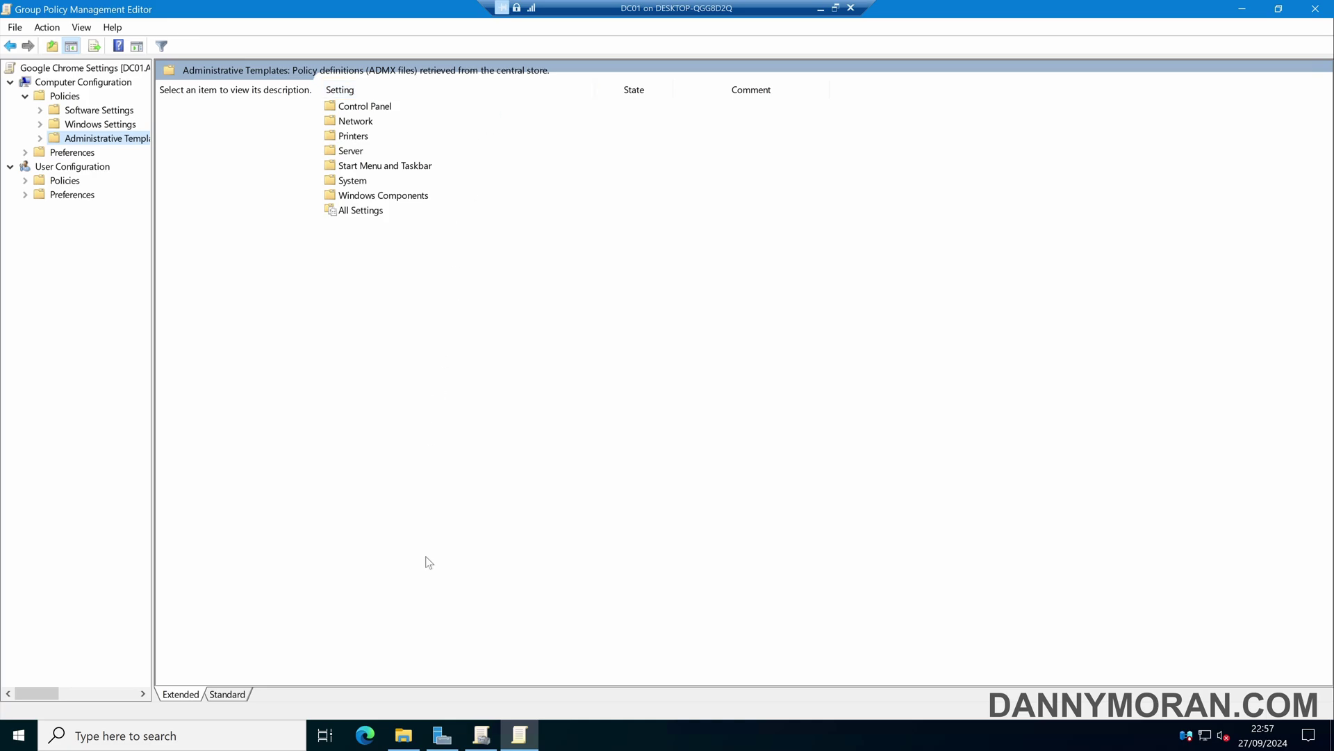
Look inside the local C:\Windows\PolicyDefinitions folder, then close that window
{"action": "left_click", "coordinate": [404, 735]}
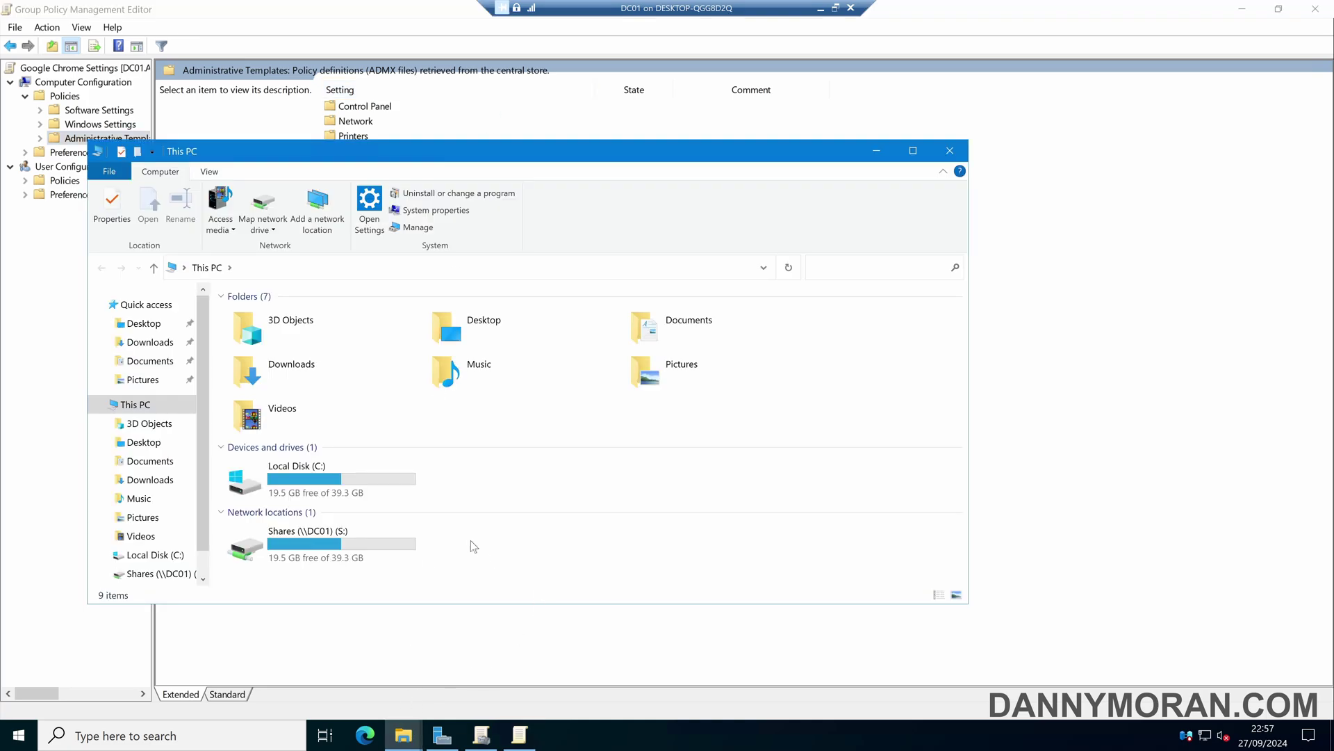
{"action": "double_click", "coordinate": [336, 469]}
{"action": "double_click", "coordinate": [281, 415]}
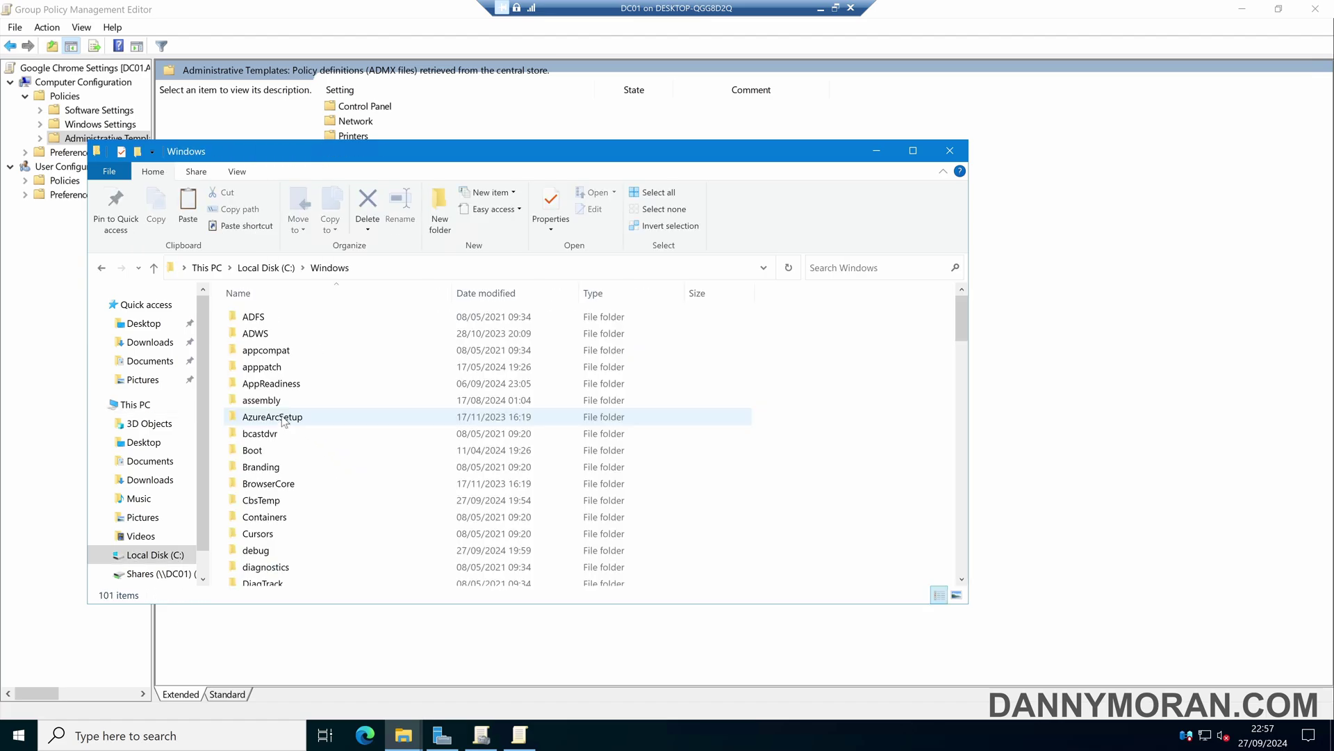
{"action": "key", "text": "p"}
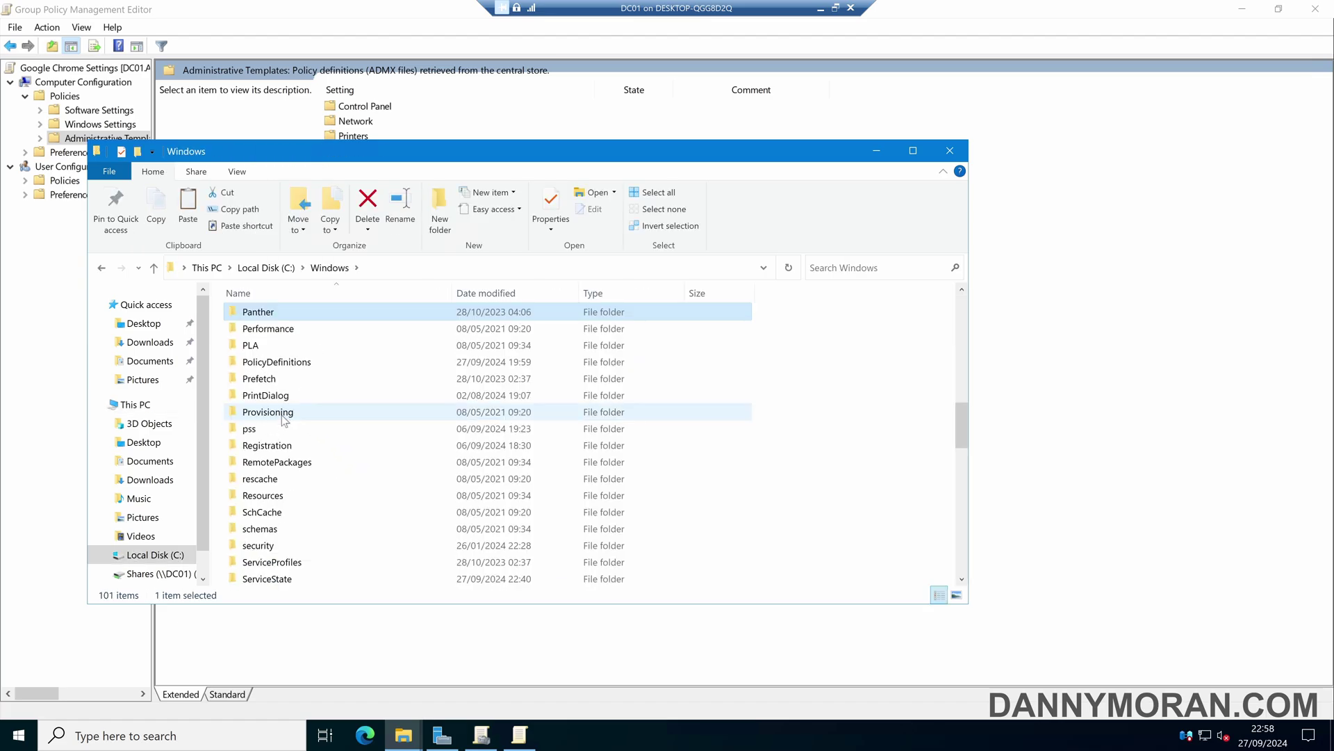
{"action": "double_click", "coordinate": [287, 369]}
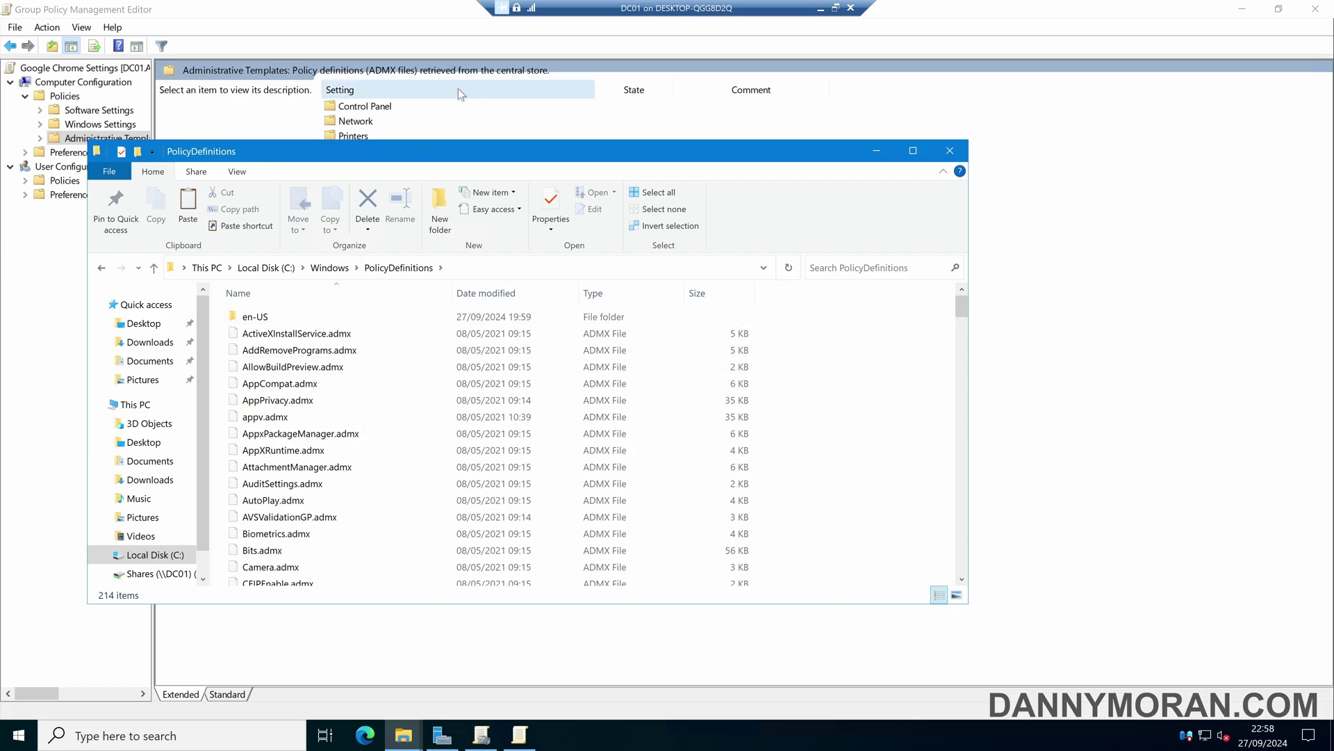
{"action": "left_click", "coordinate": [961, 157]}
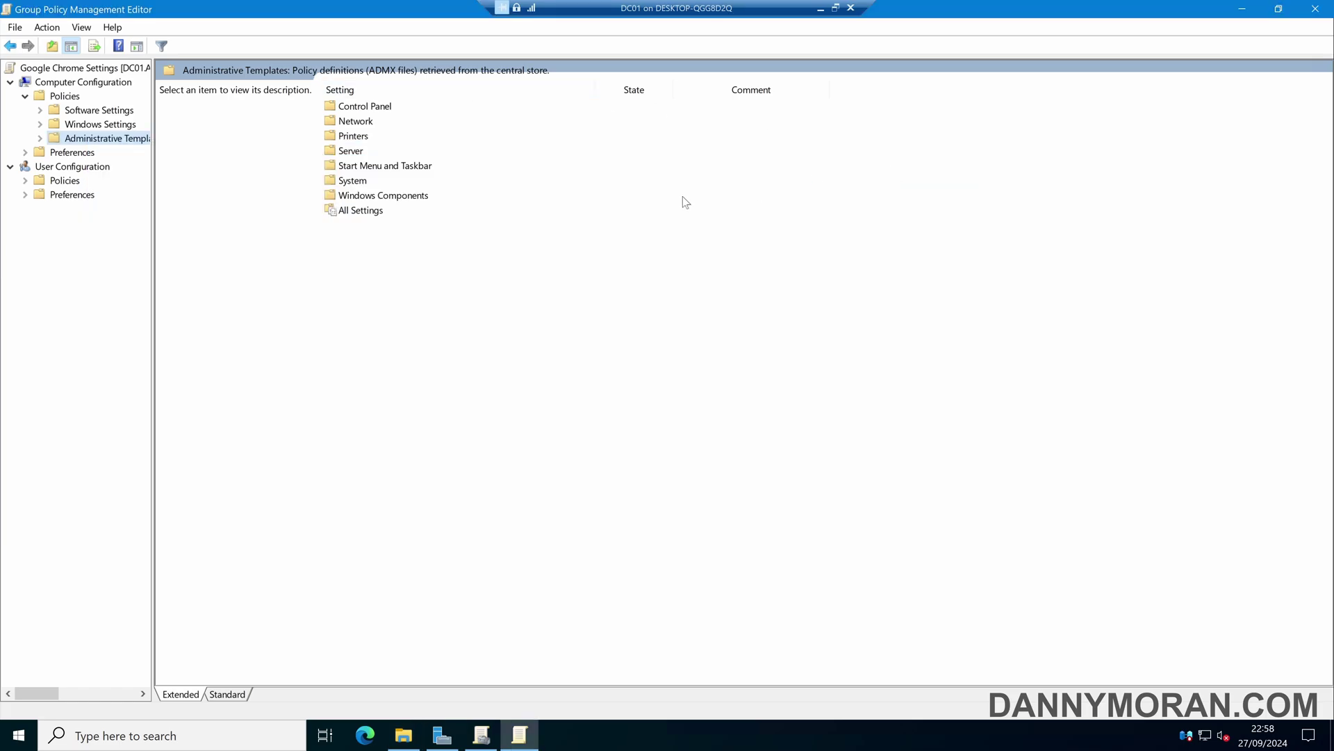
Open the domain share from Start and browse SYSVOL > domain > Policies > PolicyDefinitions
{"action": "key", "text": "super"}
{"action": "type", "text": "\\\\"}
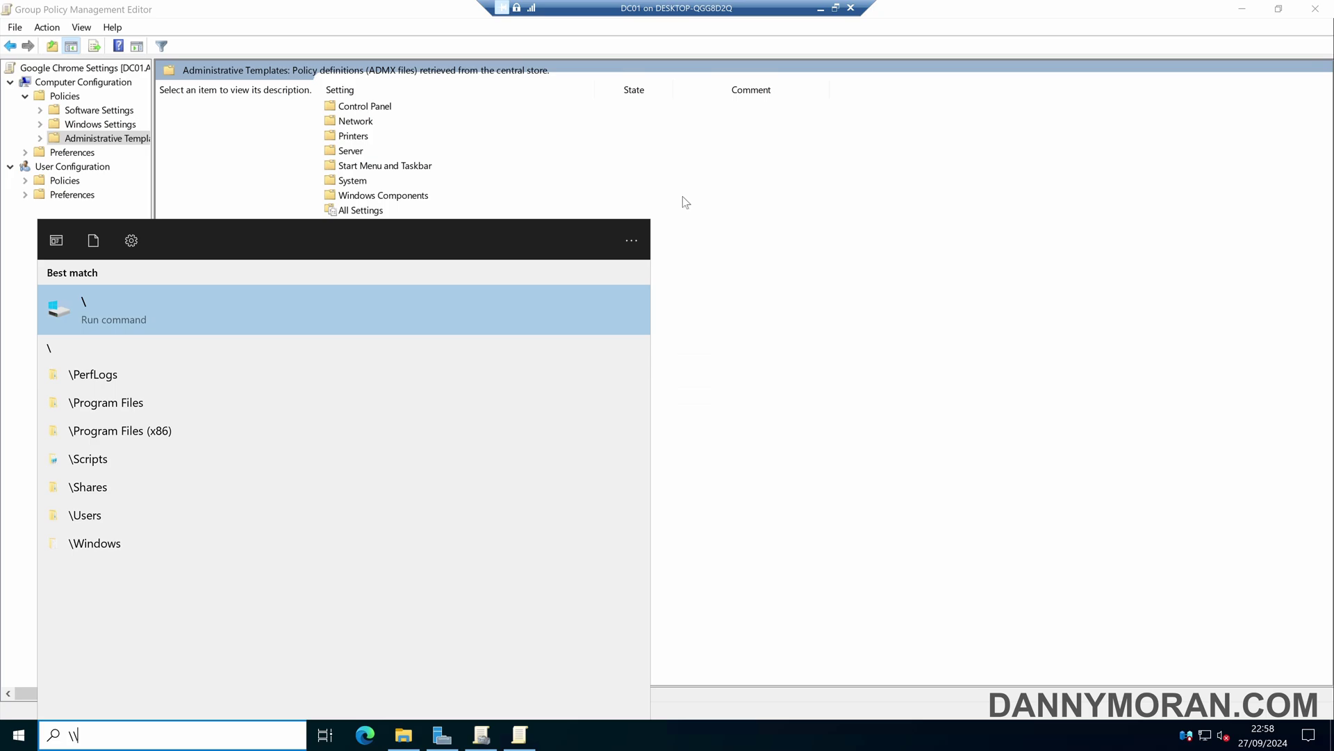
{"action": "type", "text": "ad.dannymoran.com"}
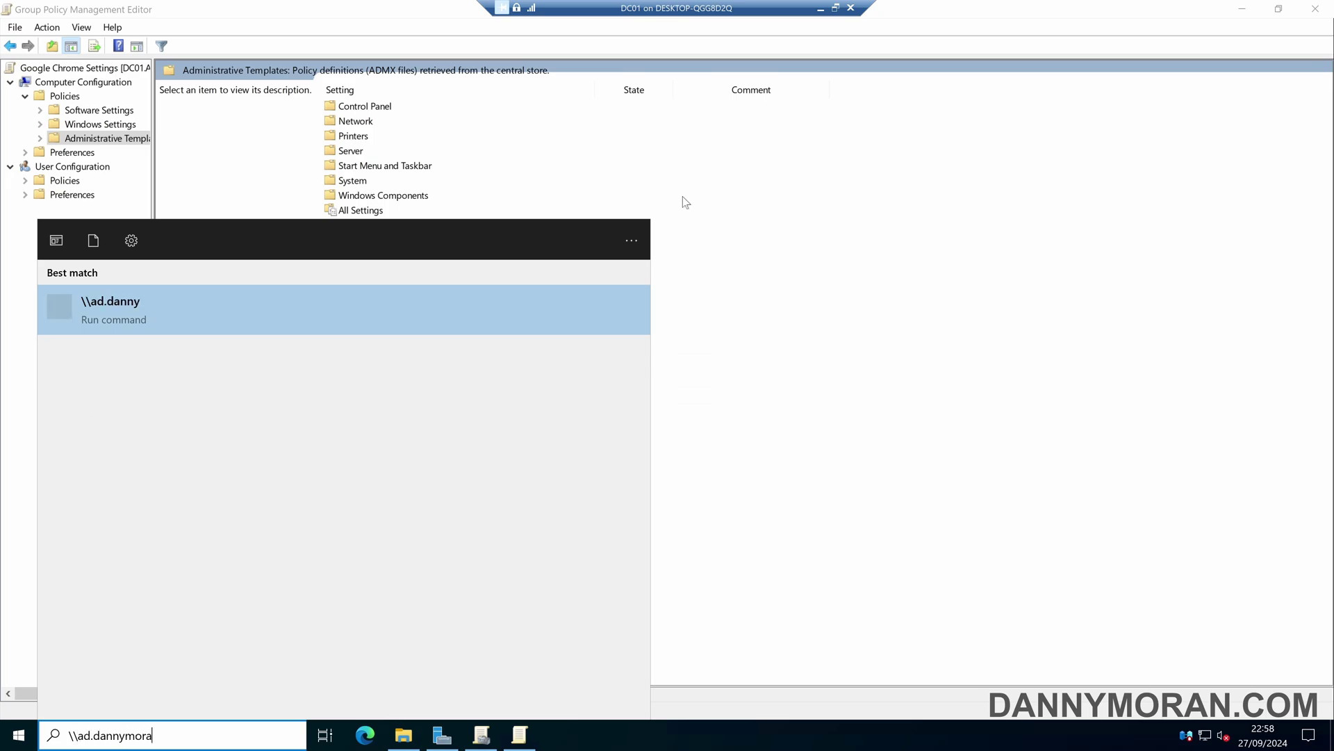
{"action": "key", "text": "Return"}
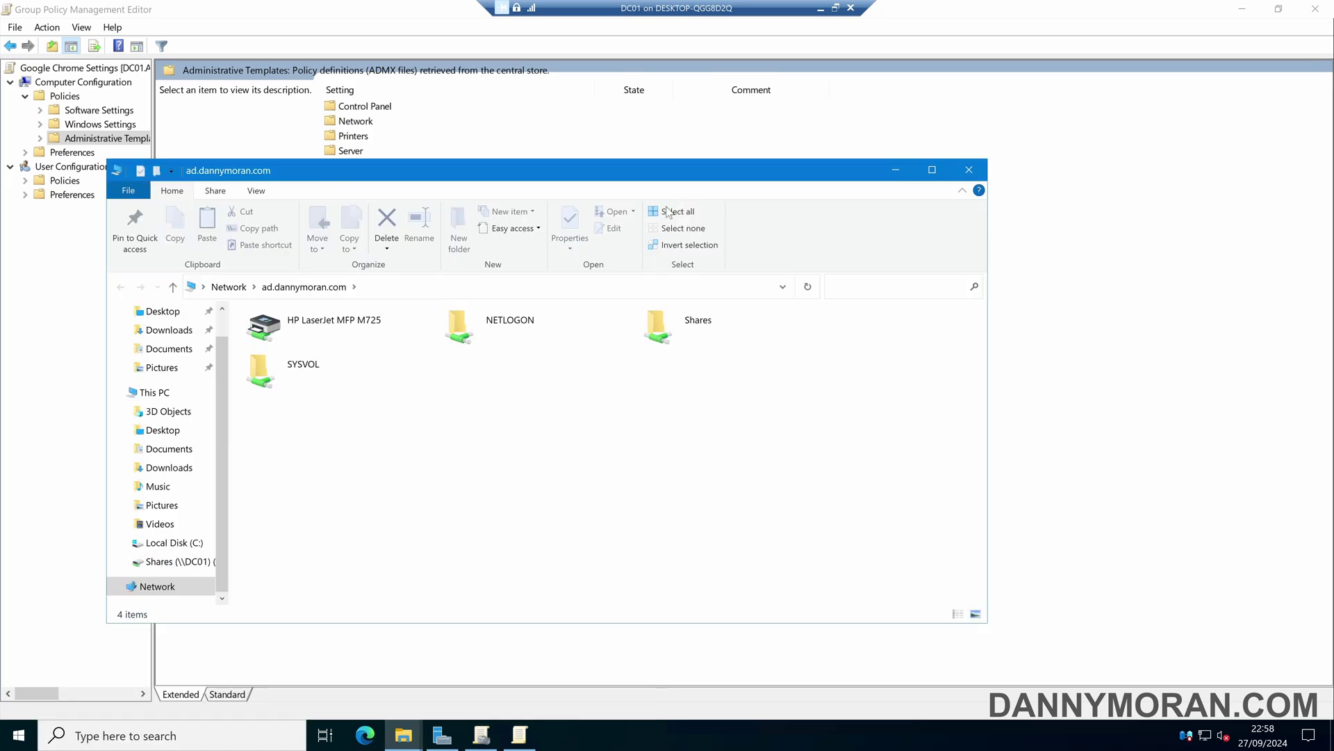
{"action": "double_click", "coordinate": [310, 374]}
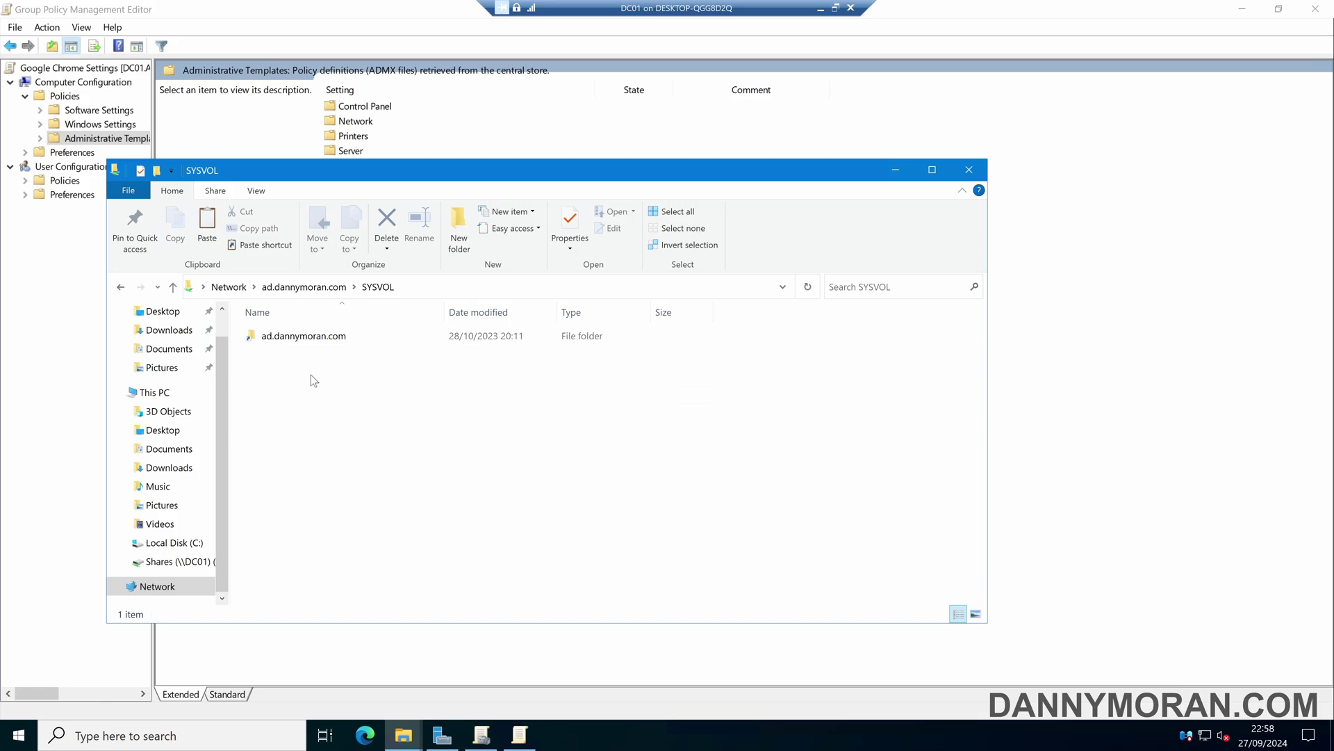
{"action": "double_click", "coordinate": [303, 337]}
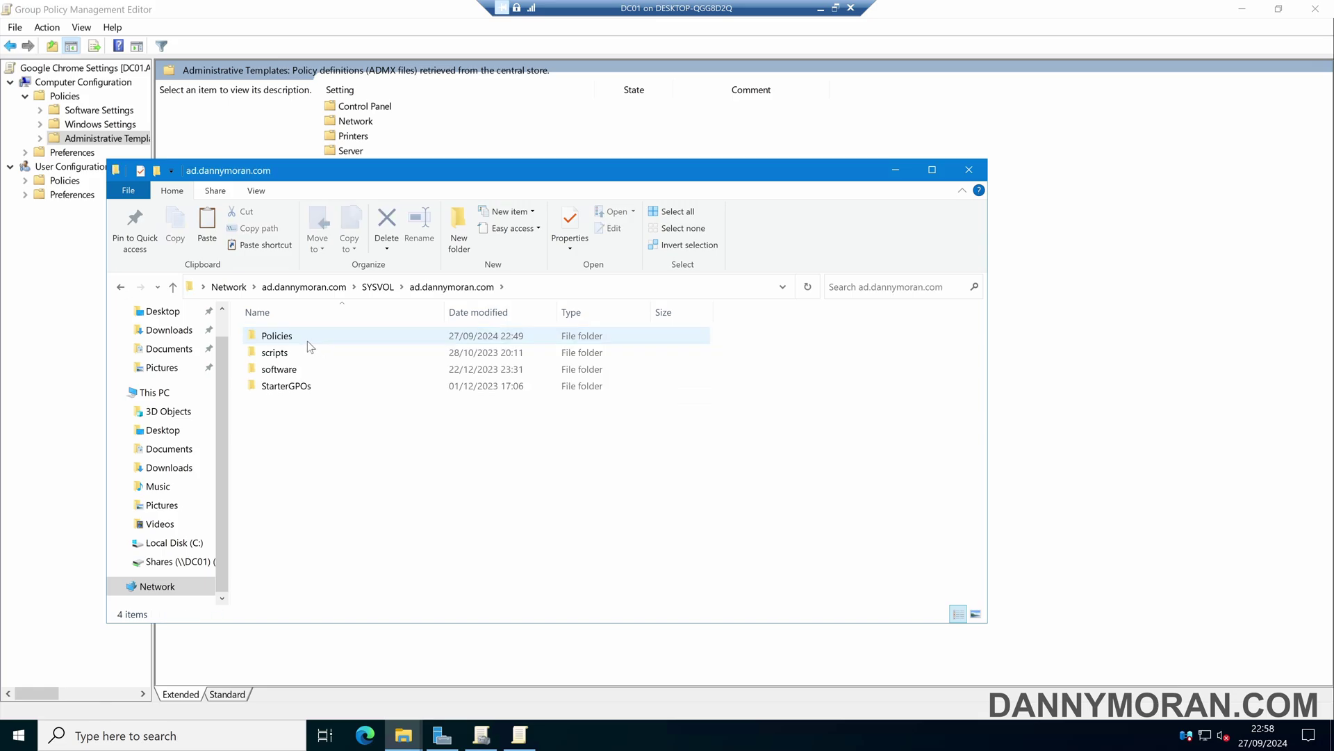
{"action": "double_click", "coordinate": [308, 340]}
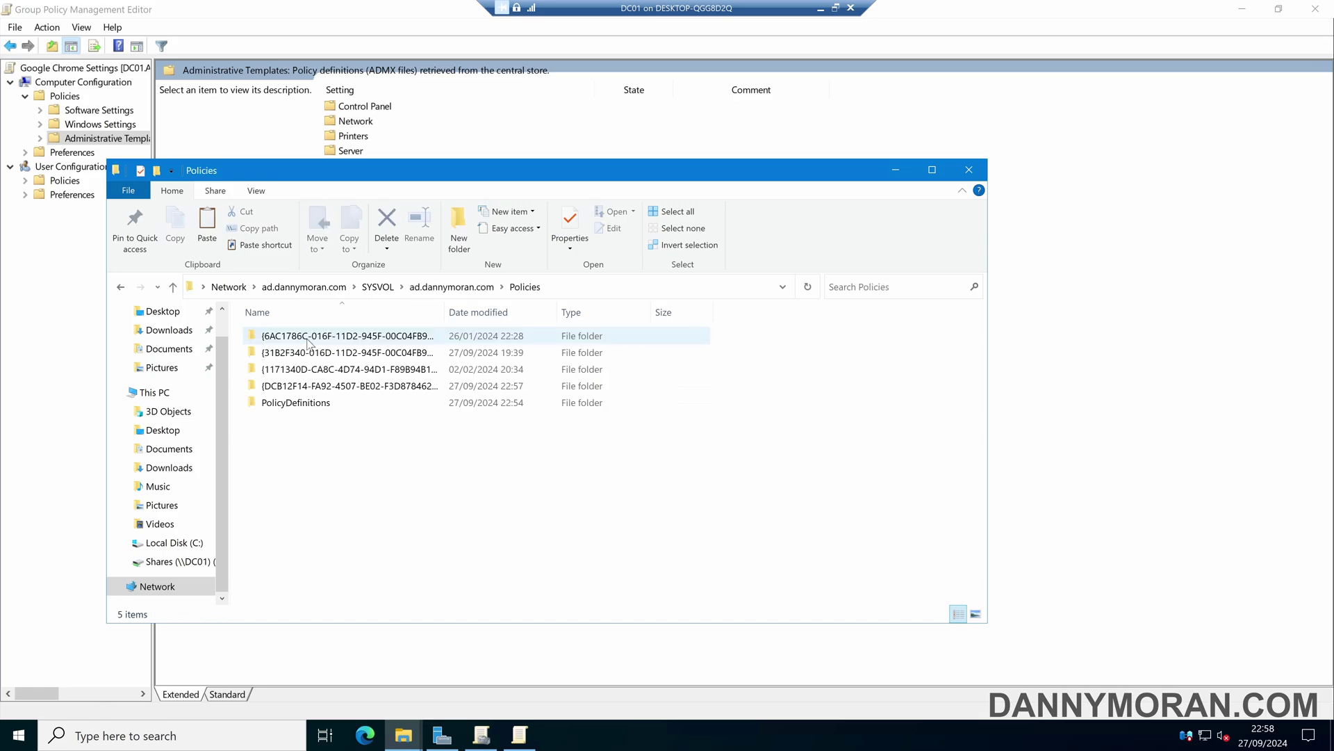
{"action": "double_click", "coordinate": [318, 406]}
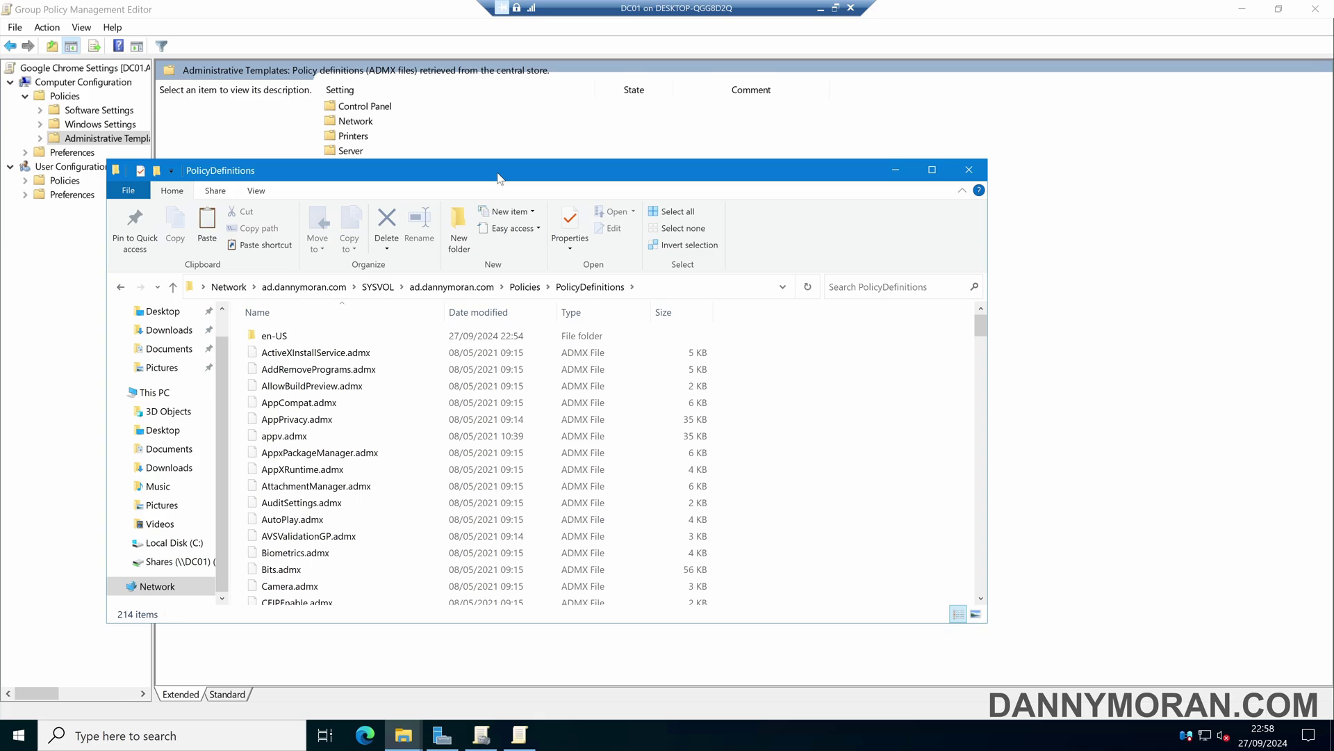
{"action": "left_click_drag", "start_coordinate": [559, 173], "coordinate": [970, 148]}
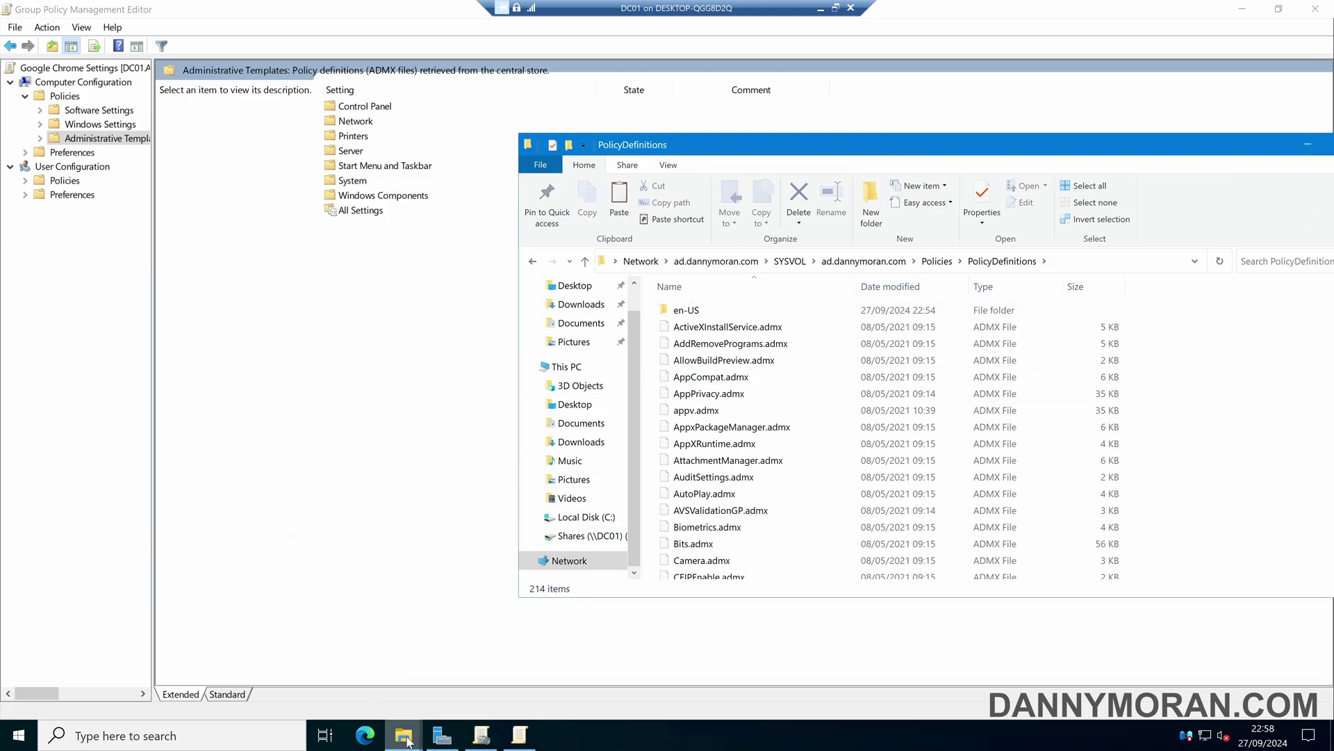
Drag chrome.admx and google.admx from the downloaded admx folder into the central store PolicyDefinitions
{"action": "mouse_move", "coordinate": [403, 736]}
{"action": "left_click", "coordinate": [352, 675]}
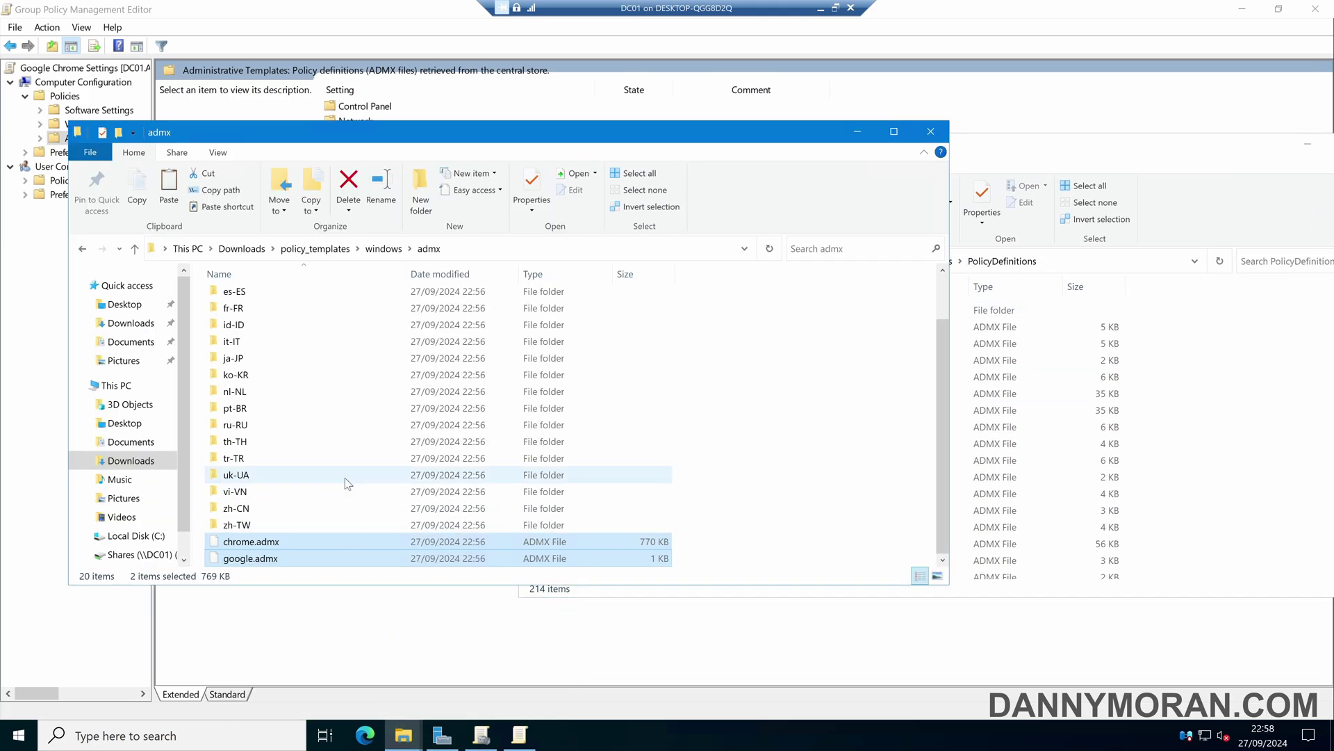
{"action": "left_click", "coordinate": [290, 561]}
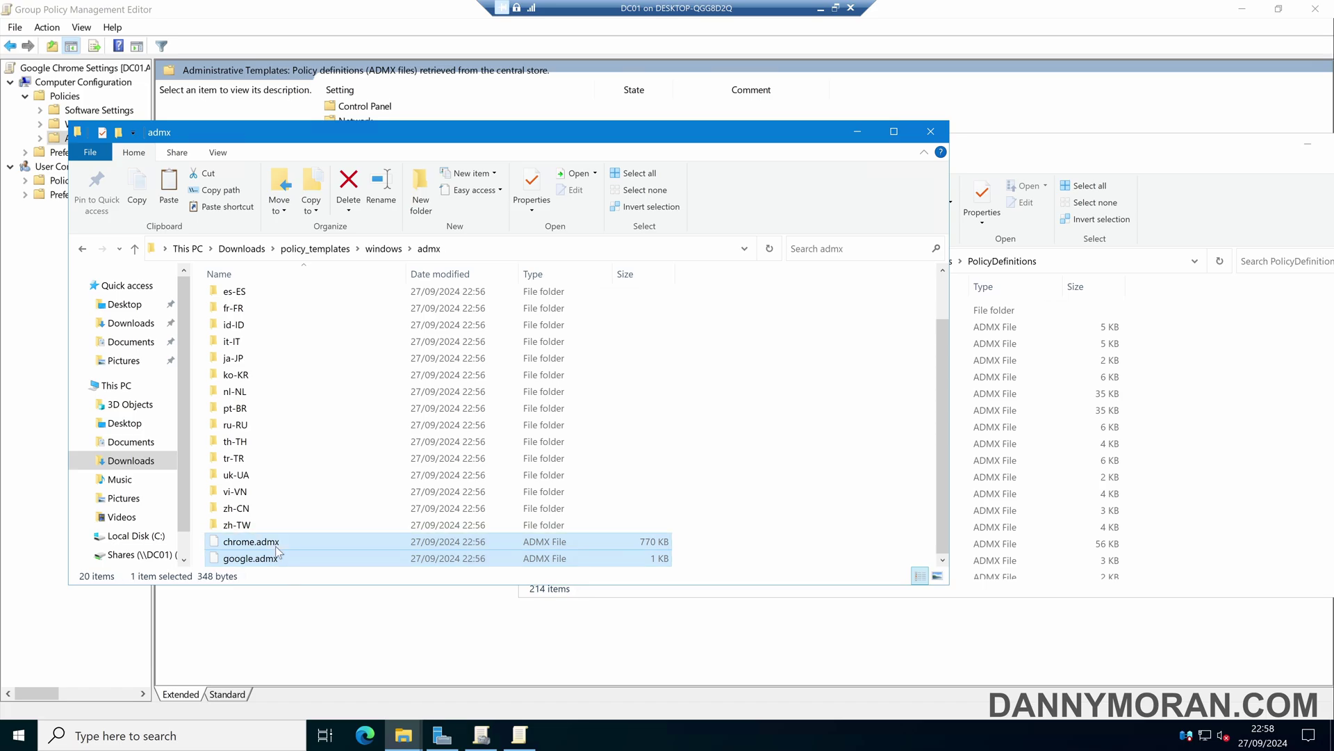
{"action": "left_click", "coordinate": [277, 548], "text": "ctrl"}
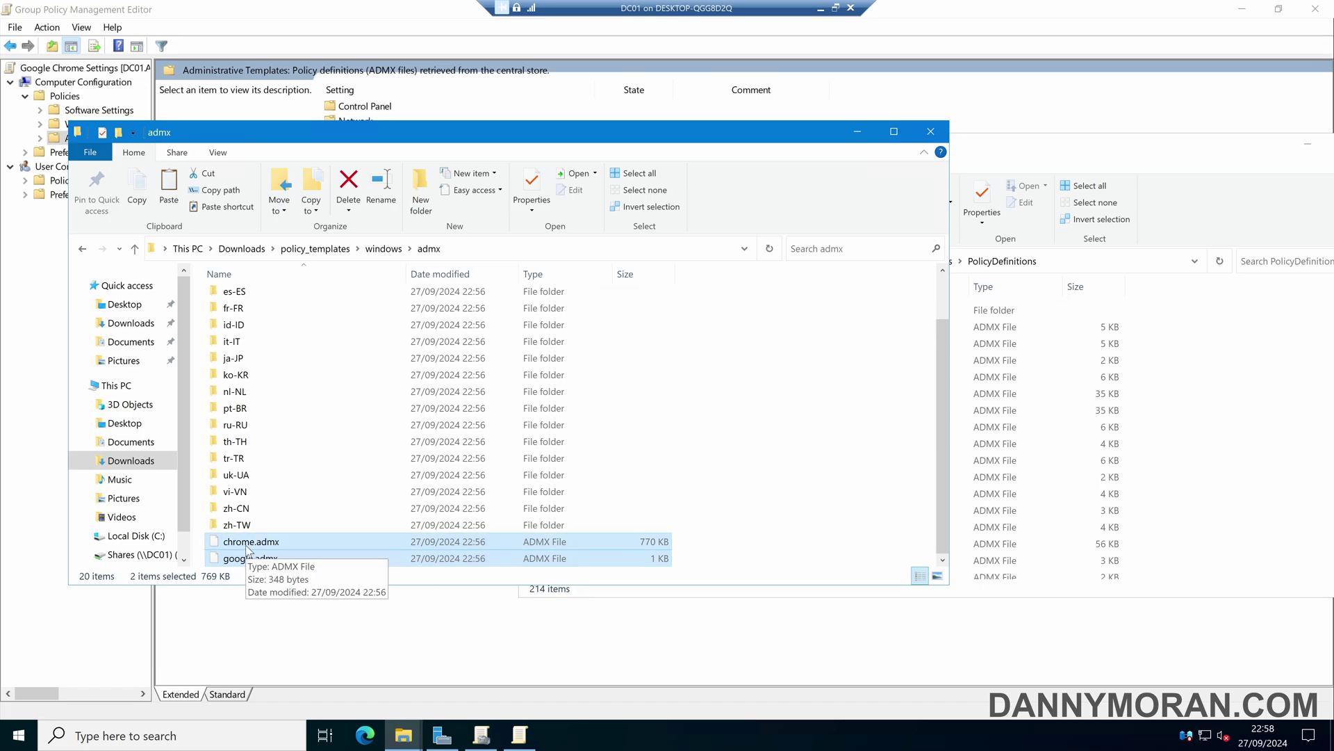
{"action": "left_click_drag", "start_coordinate": [248, 549], "coordinate": [1290, 480]}
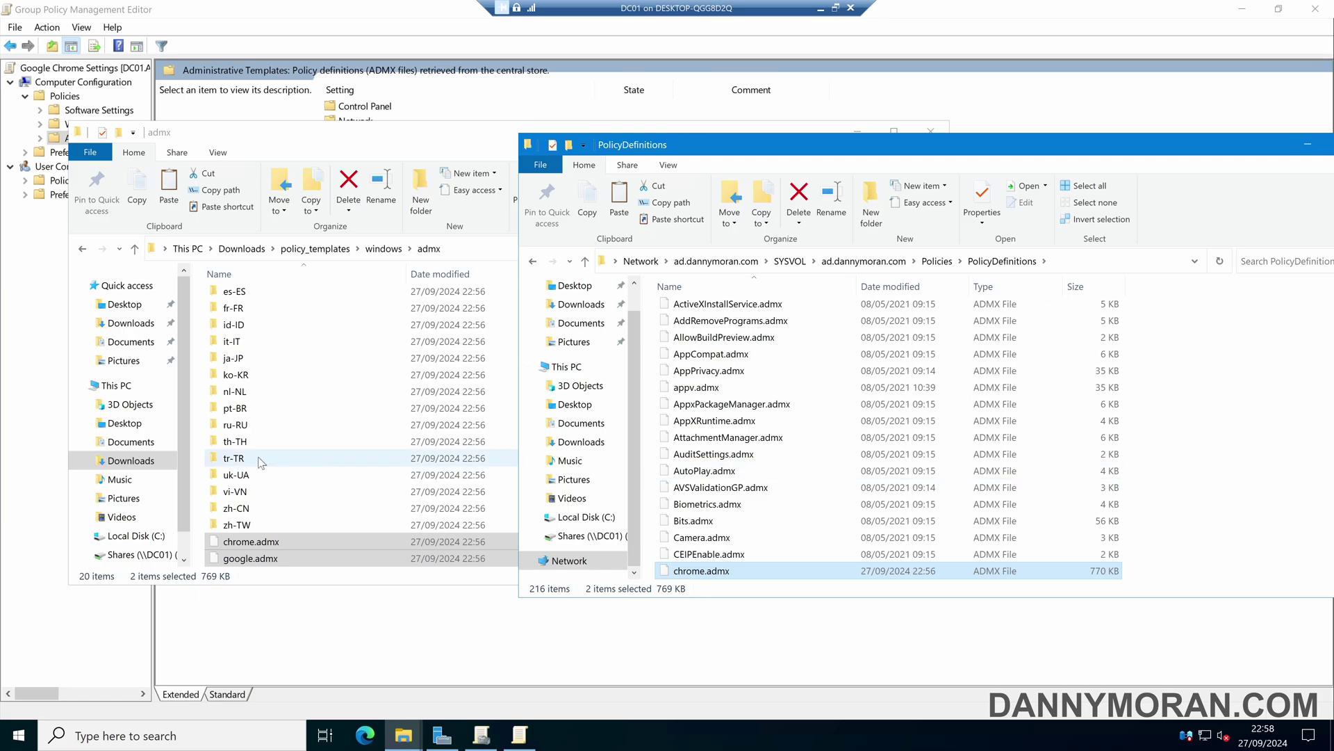
{"action": "scroll", "coordinate": [261, 462], "scroll_direction": "up", "scroll_amount": 2}
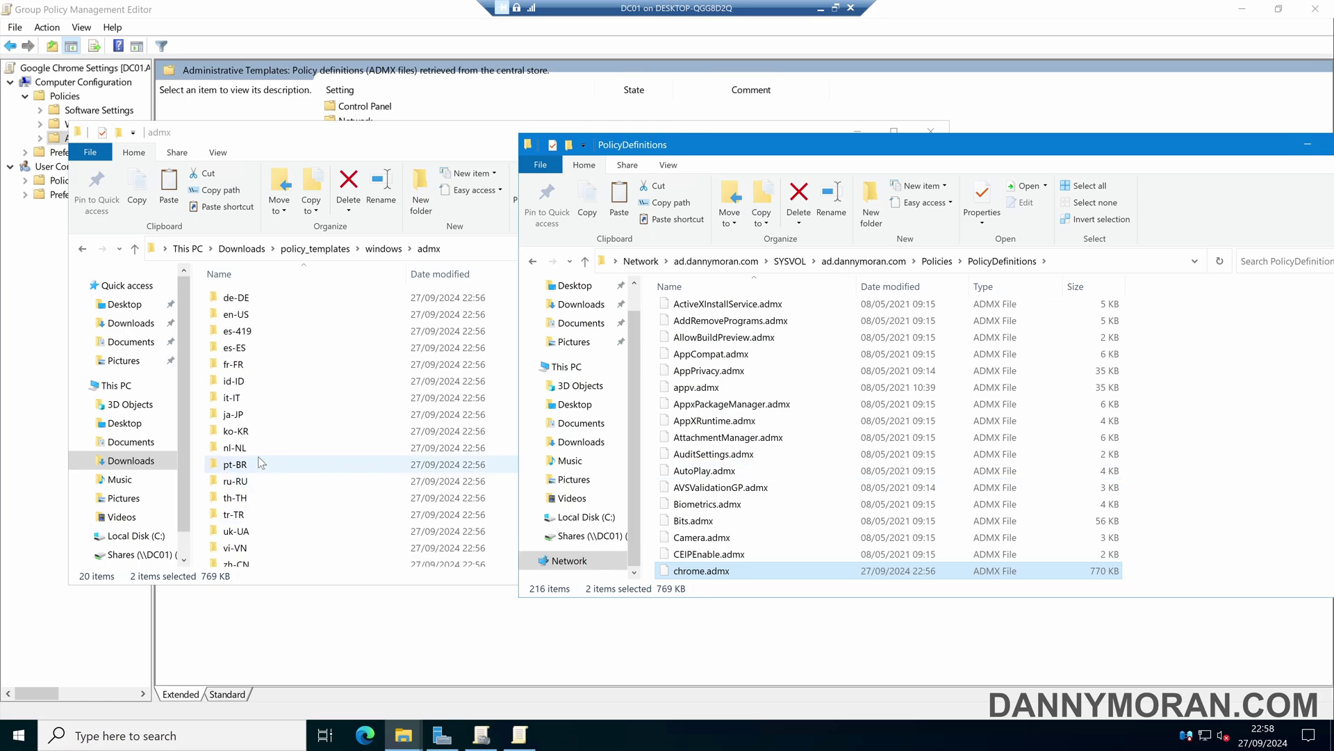
Copy chrome.adml and google.adml from the downloaded templates' en-US folder
{"action": "double_click", "coordinate": [256, 315]}
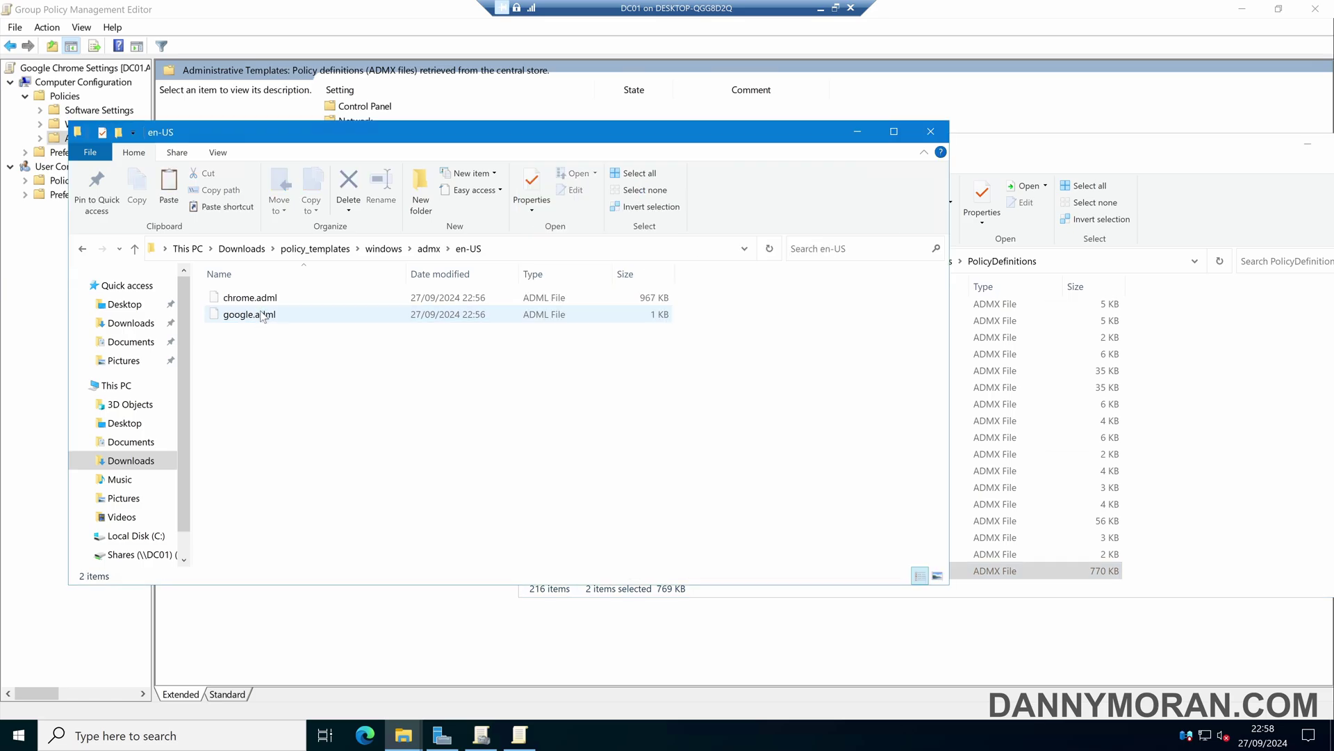
{"action": "left_click_drag", "start_coordinate": [260, 336], "coordinate": [257, 301]}
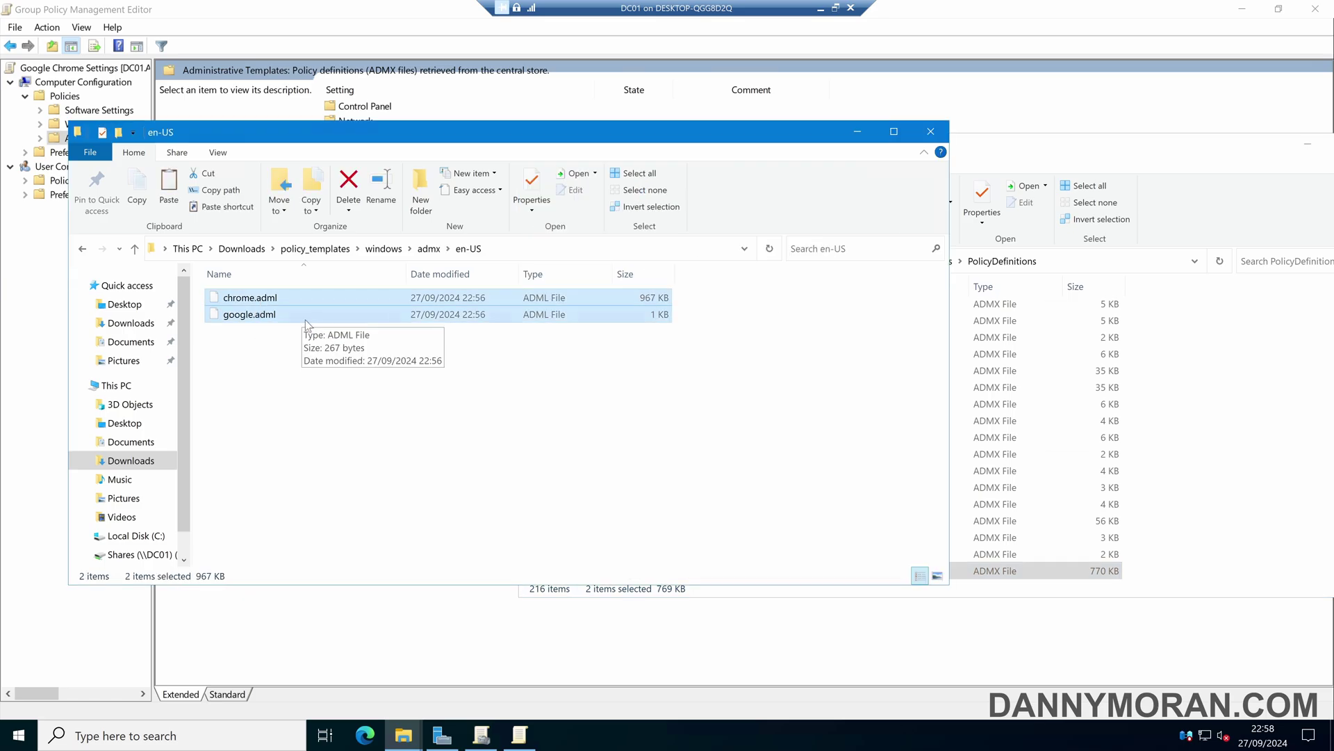
{"action": "right_click", "coordinate": [265, 316]}
{"action": "left_click", "coordinate": [299, 415]}
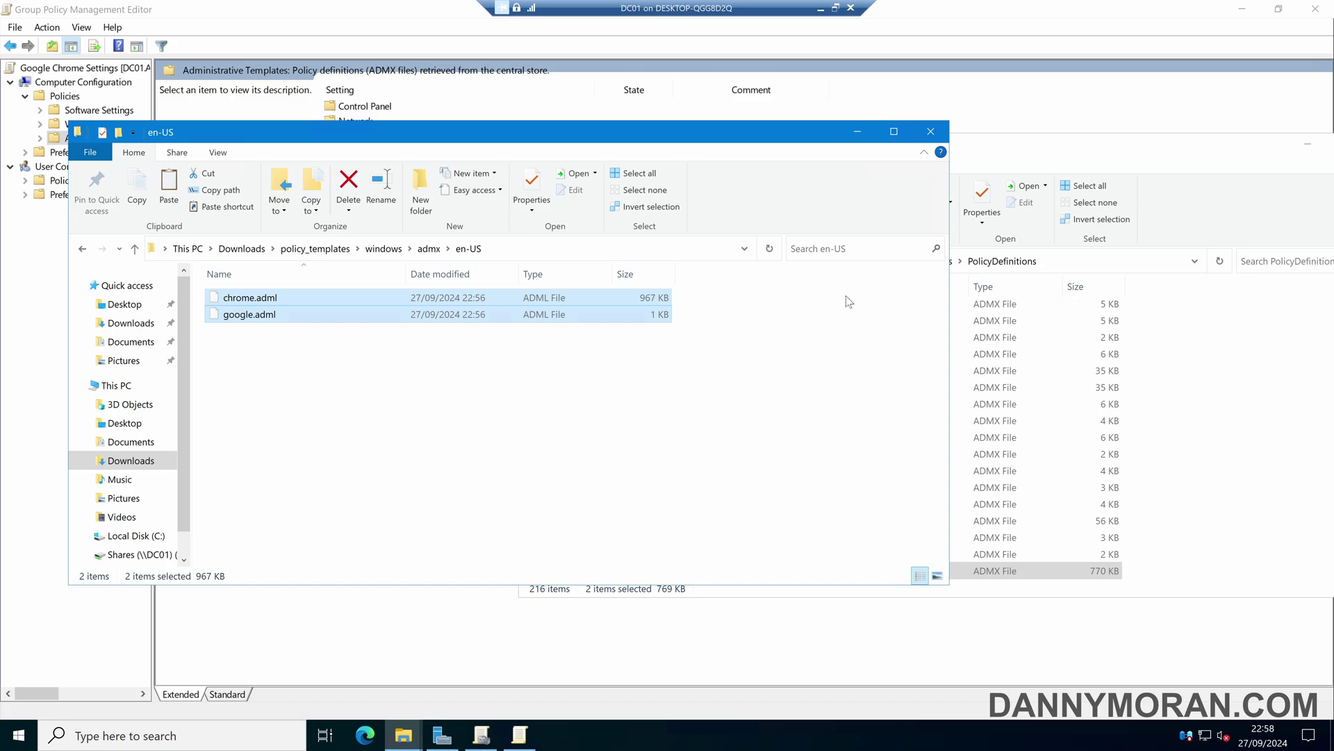
Paste the two ADML files into the central store's PolicyDefinitions\en-US folder
{"action": "left_click", "coordinate": [1047, 149]}
{"action": "scroll", "coordinate": [932, 328], "scroll_direction": "up", "scroll_amount": 1}
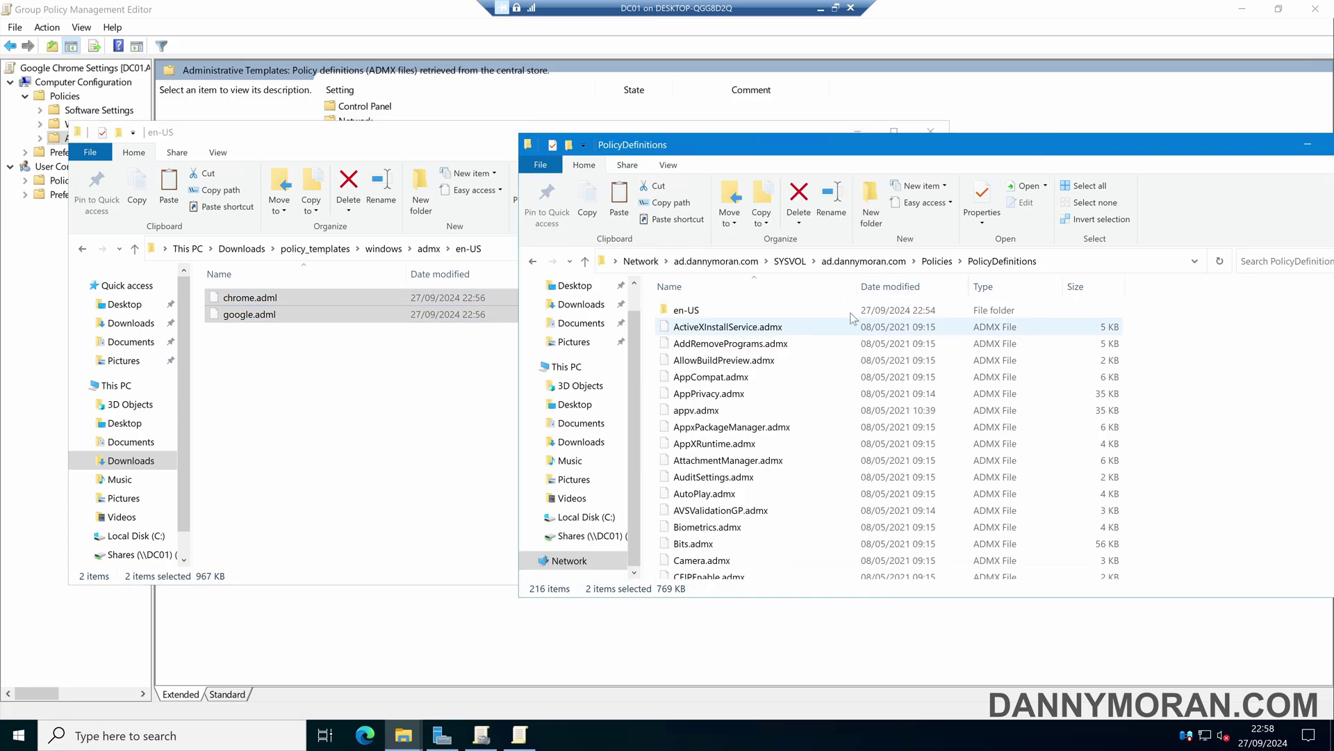
{"action": "double_click", "coordinate": [706, 313]}
{"action": "right_click", "coordinate": [1274, 326]}
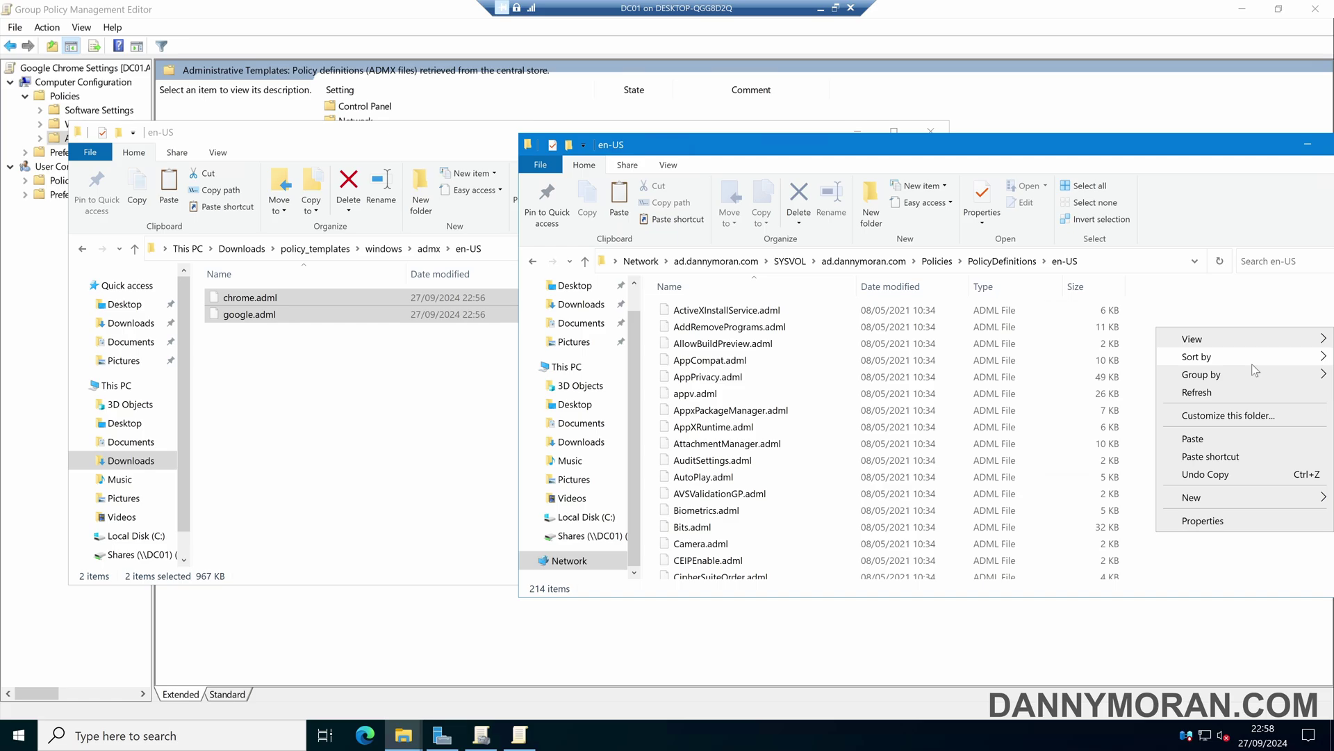
{"action": "left_click", "coordinate": [1192, 438]}
{"action": "left_click_drag", "start_coordinate": [986, 153], "coordinate": [940, 162]}
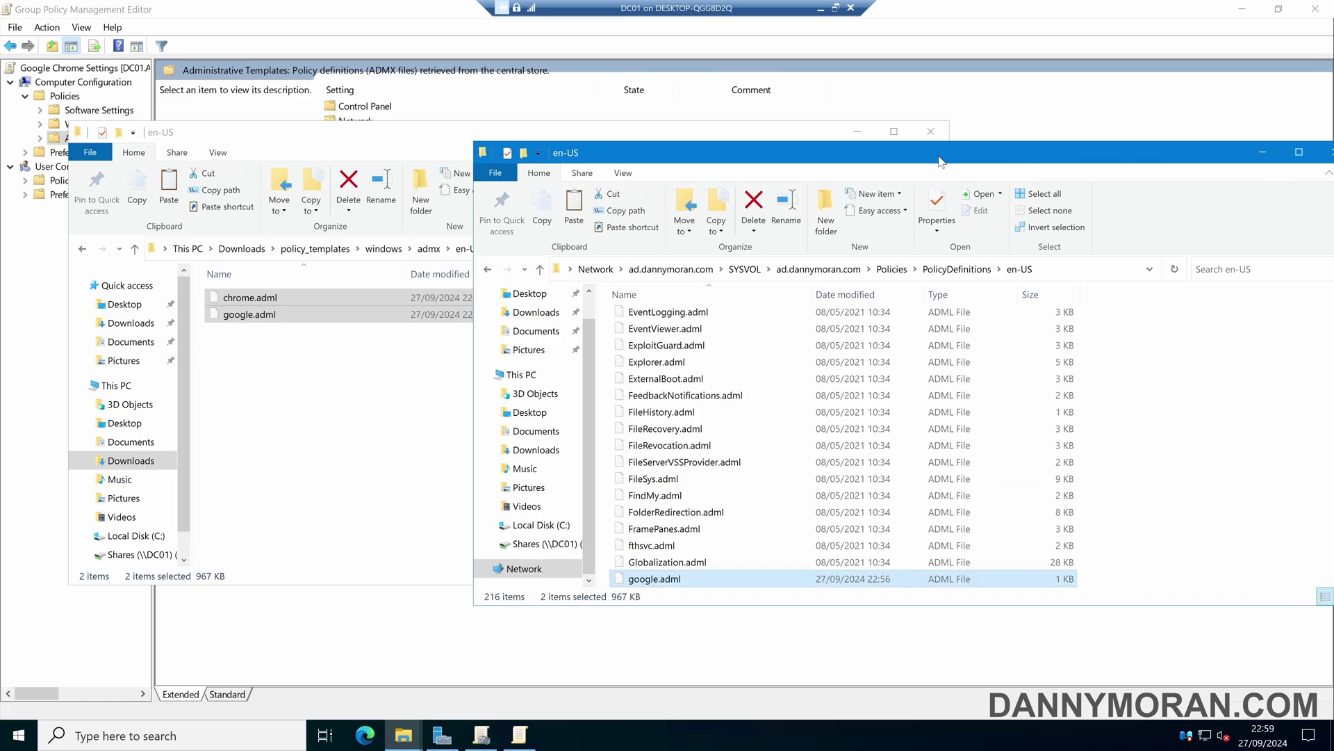
{"action": "left_click_drag", "start_coordinate": [938, 162], "coordinate": [696, 137]}
Close both Explorer windows and the old editor, then reopen Google Chrome Settings for editing
{"action": "left_click", "coordinate": [1091, 140]}
{"action": "left_click", "coordinate": [931, 132]}
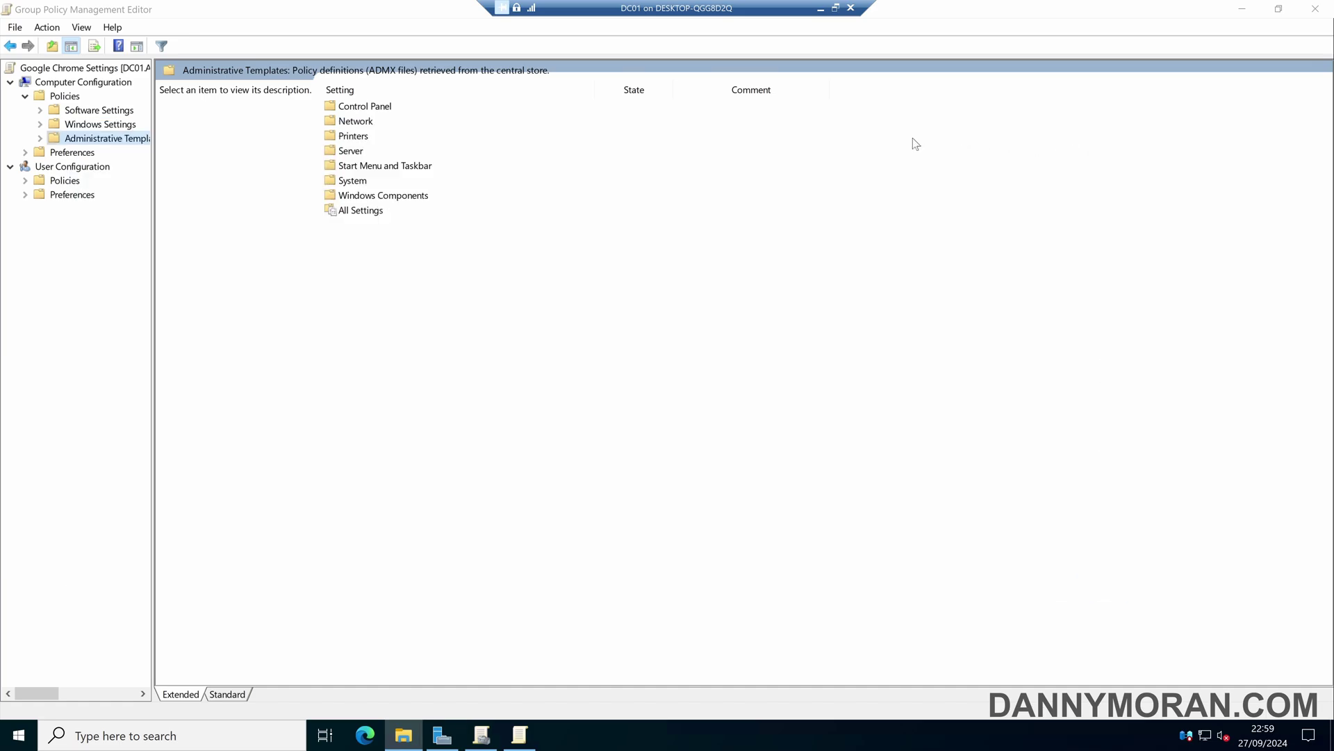
{"action": "left_click", "coordinate": [1316, 9]}
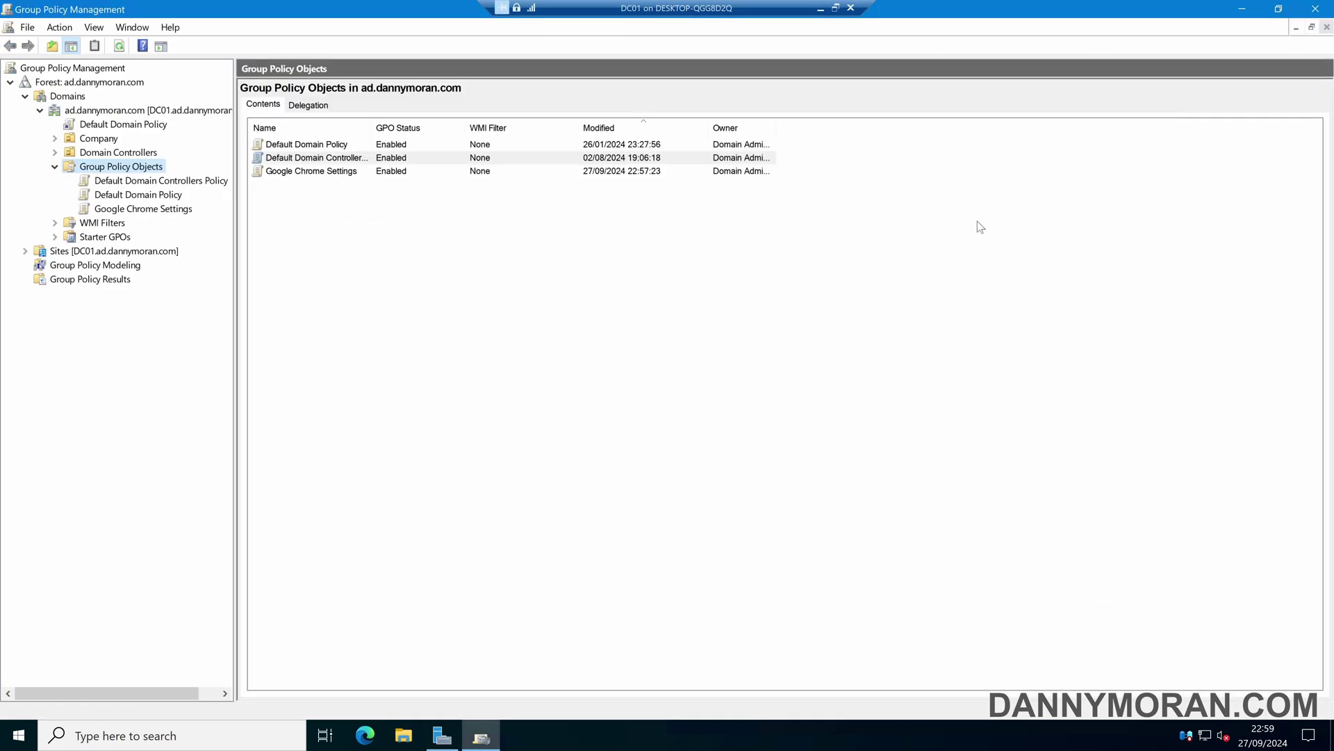
{"action": "right_click", "coordinate": [146, 212]}
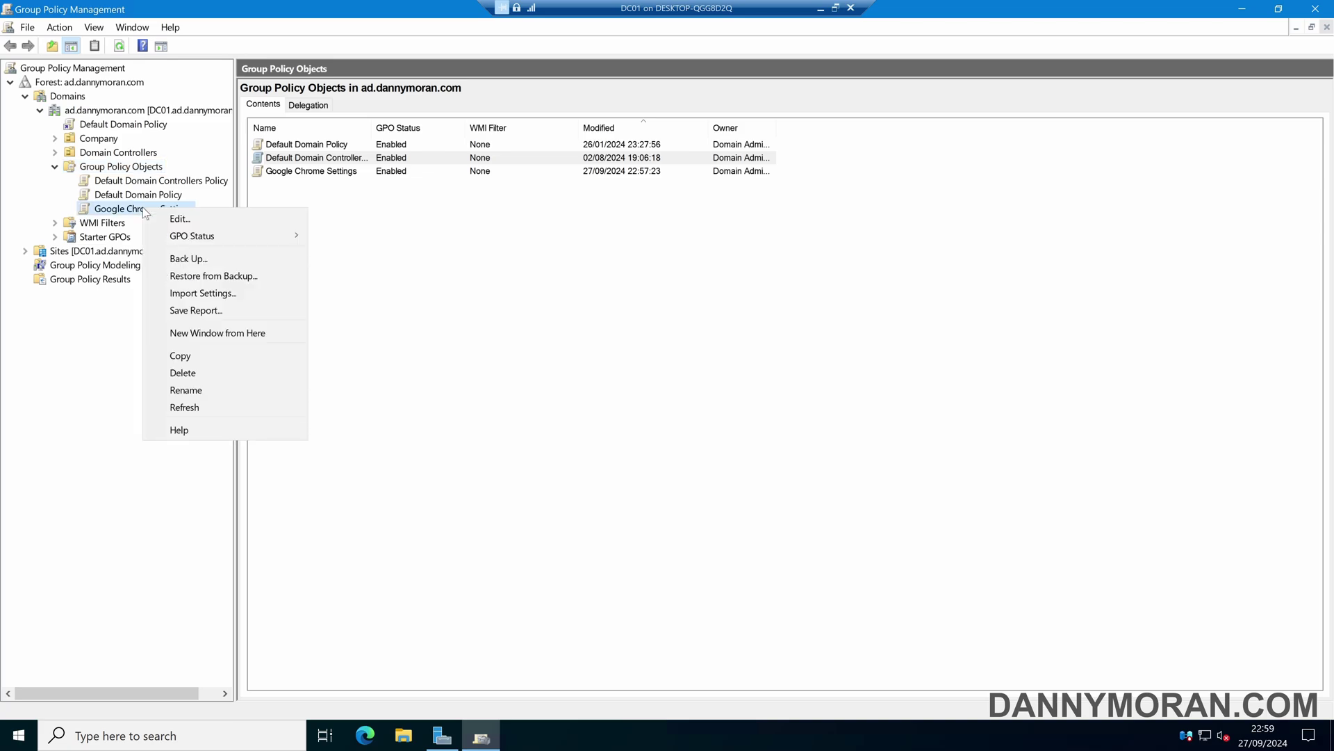
{"action": "left_click", "coordinate": [179, 218]}
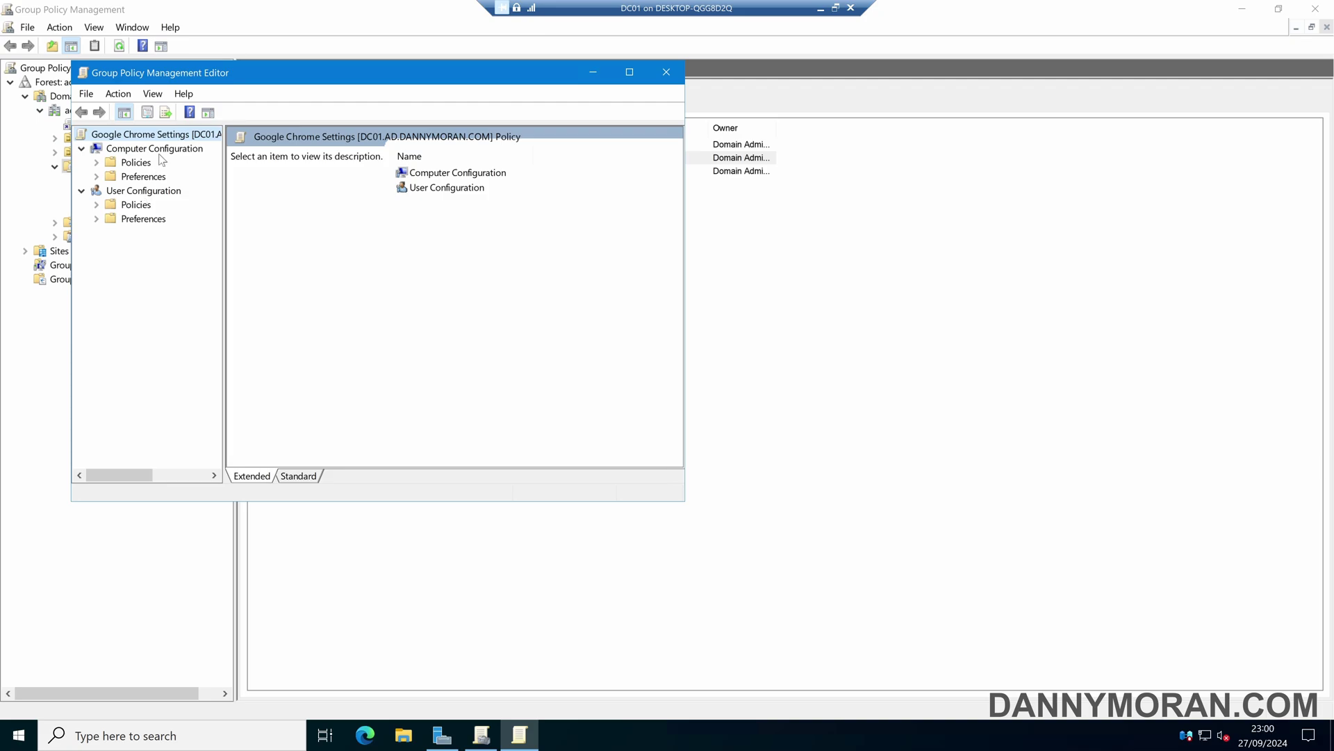
Expand computer Administrative Templates > Google and list the 216 Google Chrome settings, scrolled to Browser sign in settings
{"action": "left_click", "coordinate": [97, 163]}
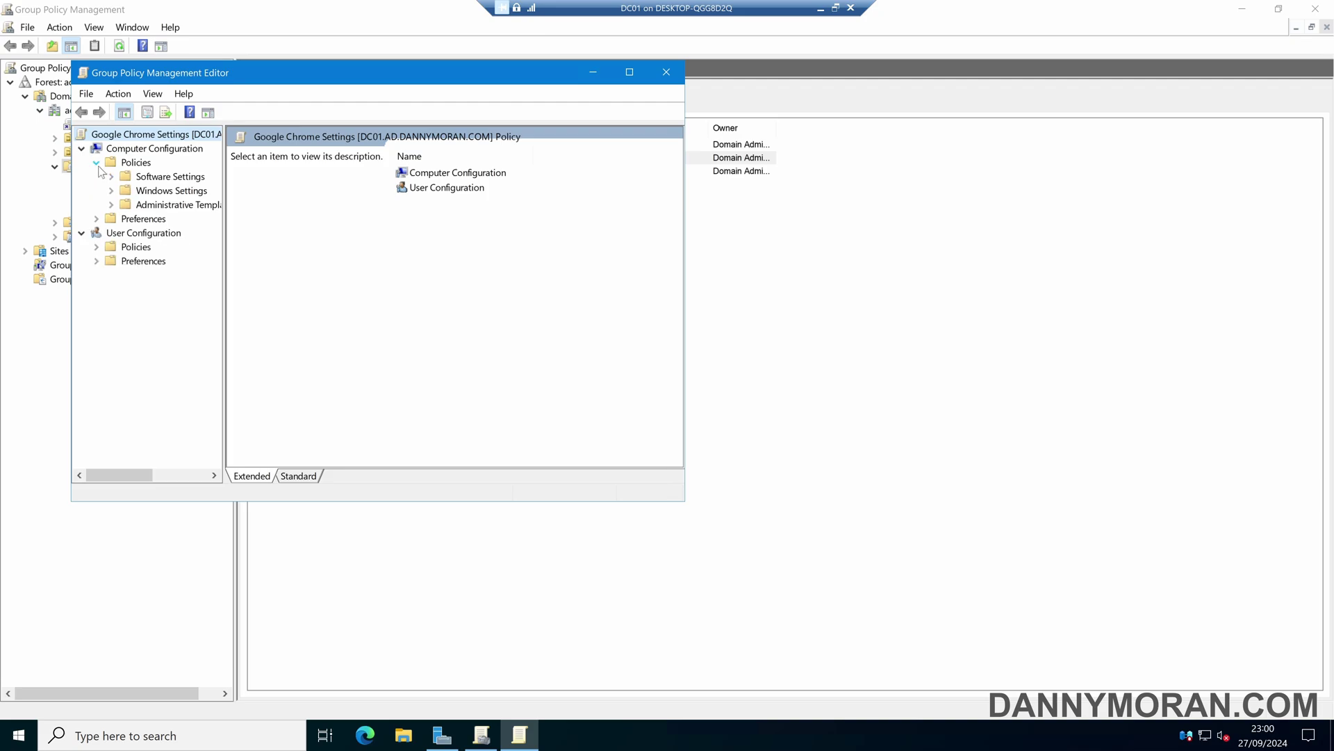
{"action": "left_click", "coordinate": [111, 205]}
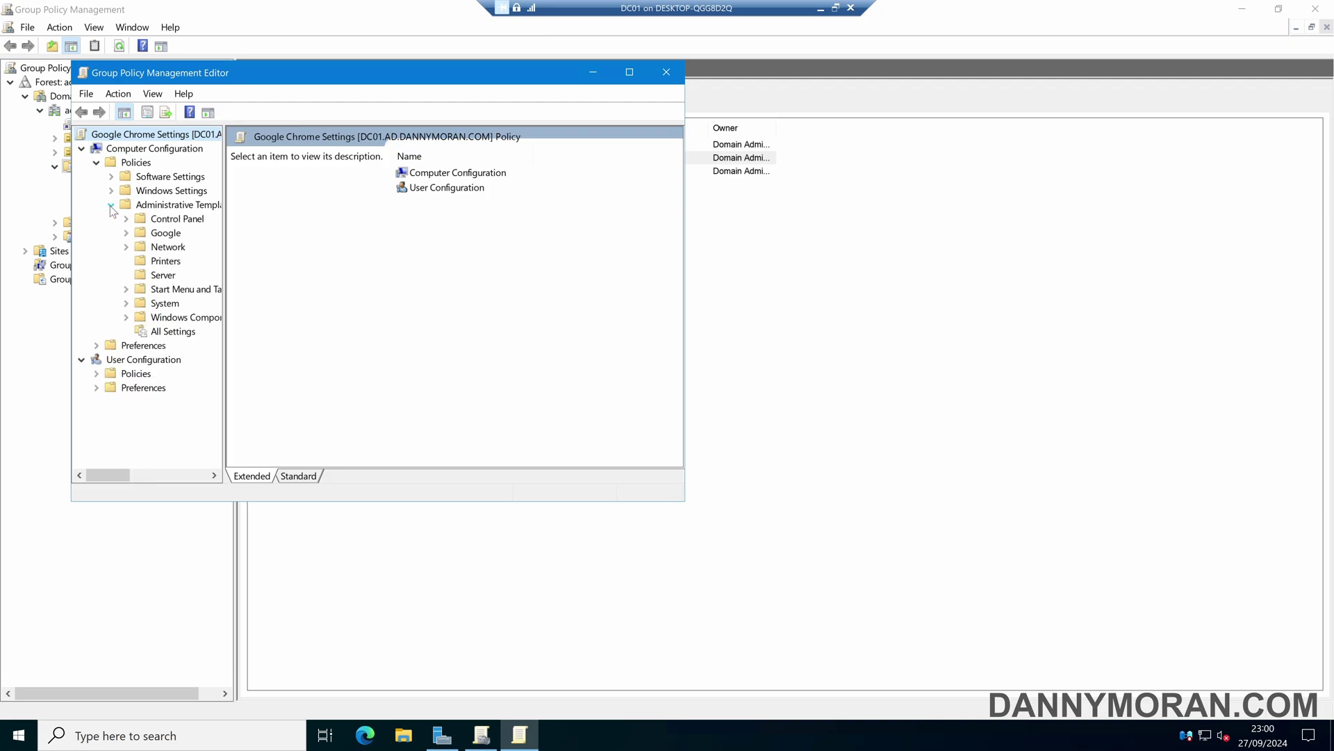
{"action": "left_click", "coordinate": [167, 234]}
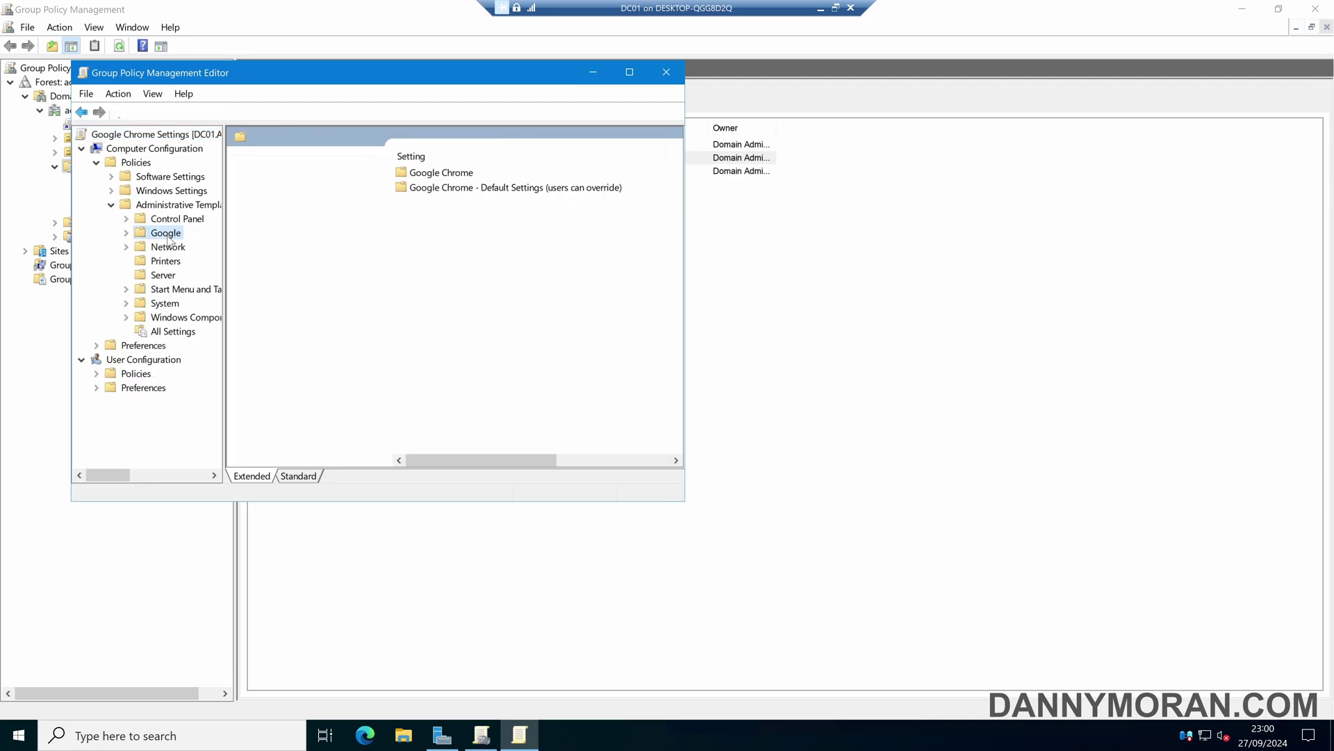
{"action": "left_click", "coordinate": [629, 72]}
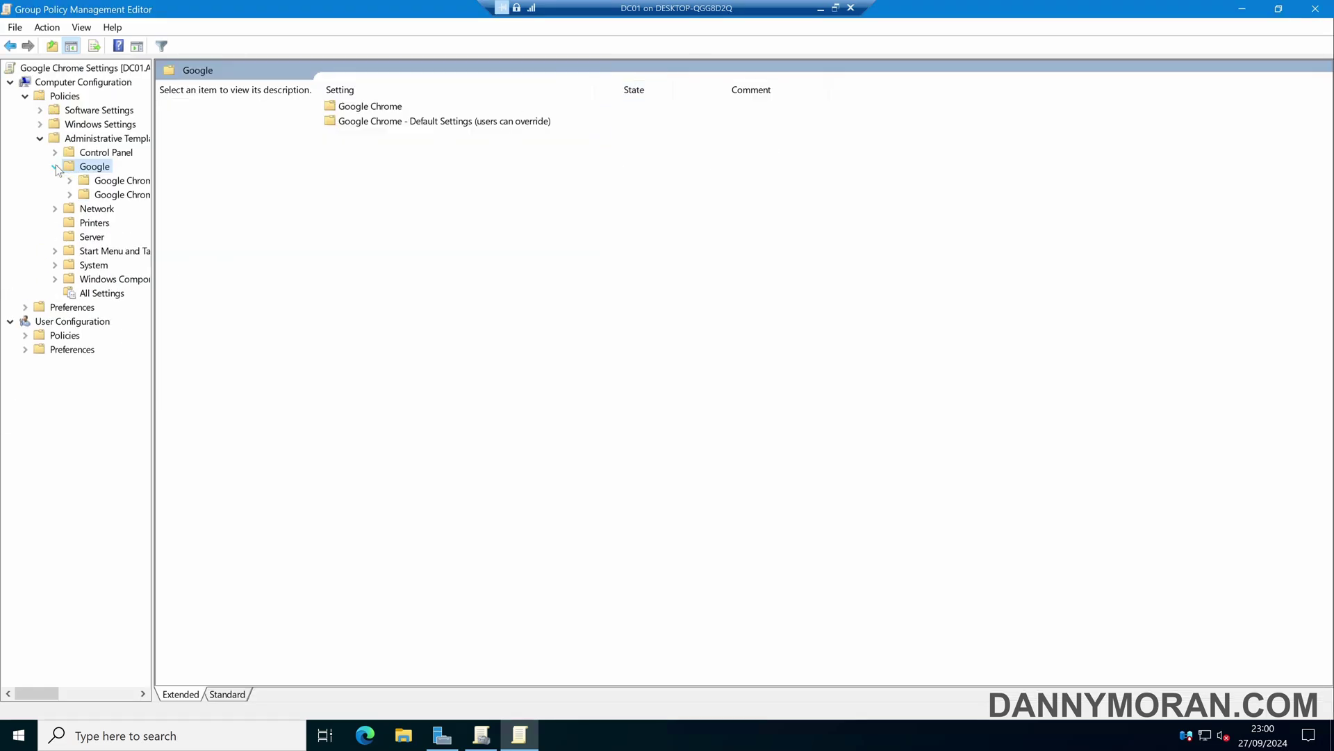
{"action": "left_click_drag", "start_coordinate": [153, 185], "coordinate": [354, 184]}
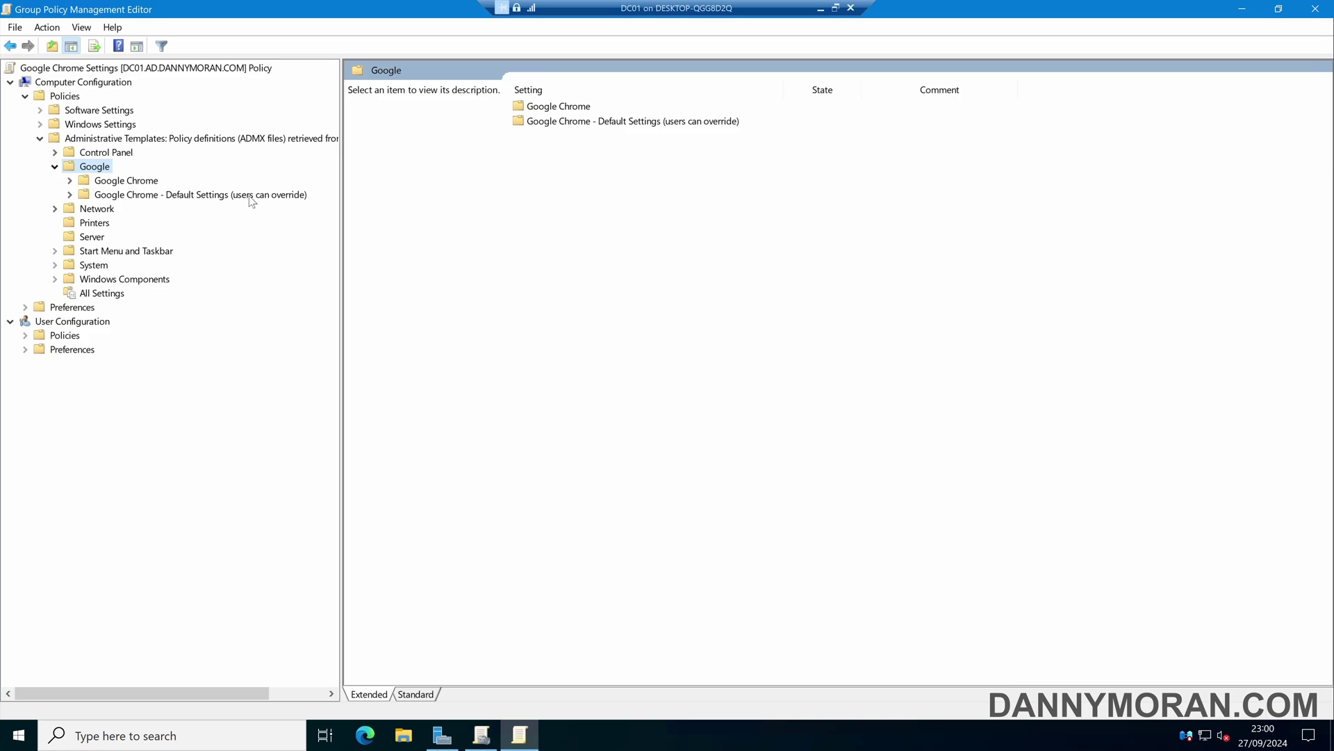
{"action": "left_click", "coordinate": [136, 185]}
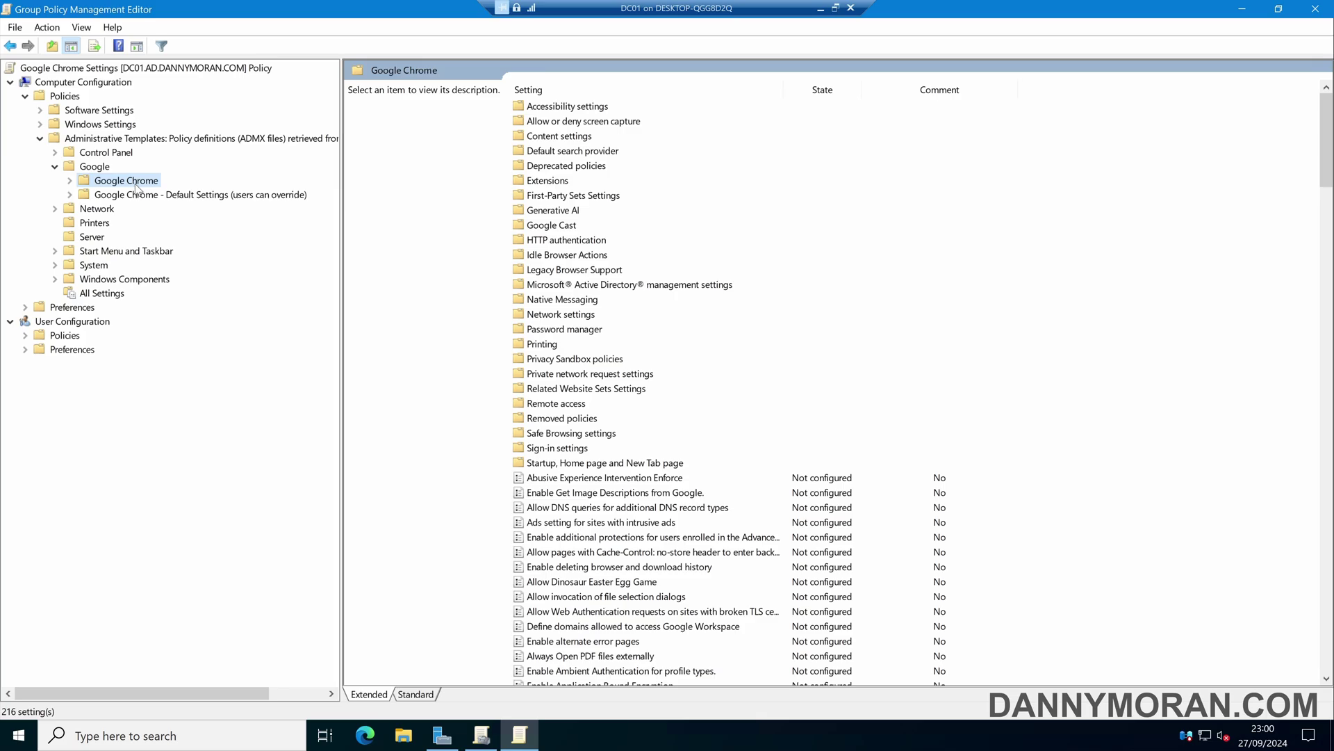
{"action": "left_click", "coordinate": [126, 195]}
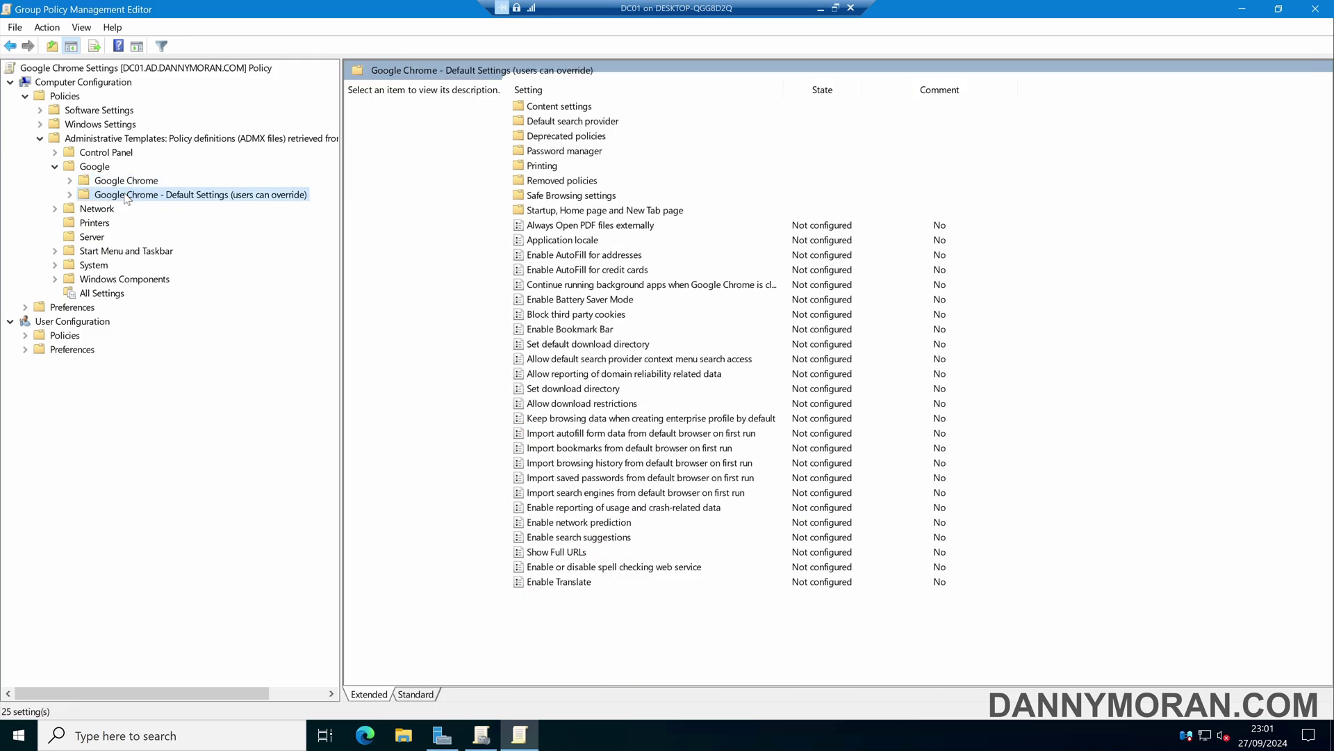
{"action": "left_click", "coordinate": [126, 180]}
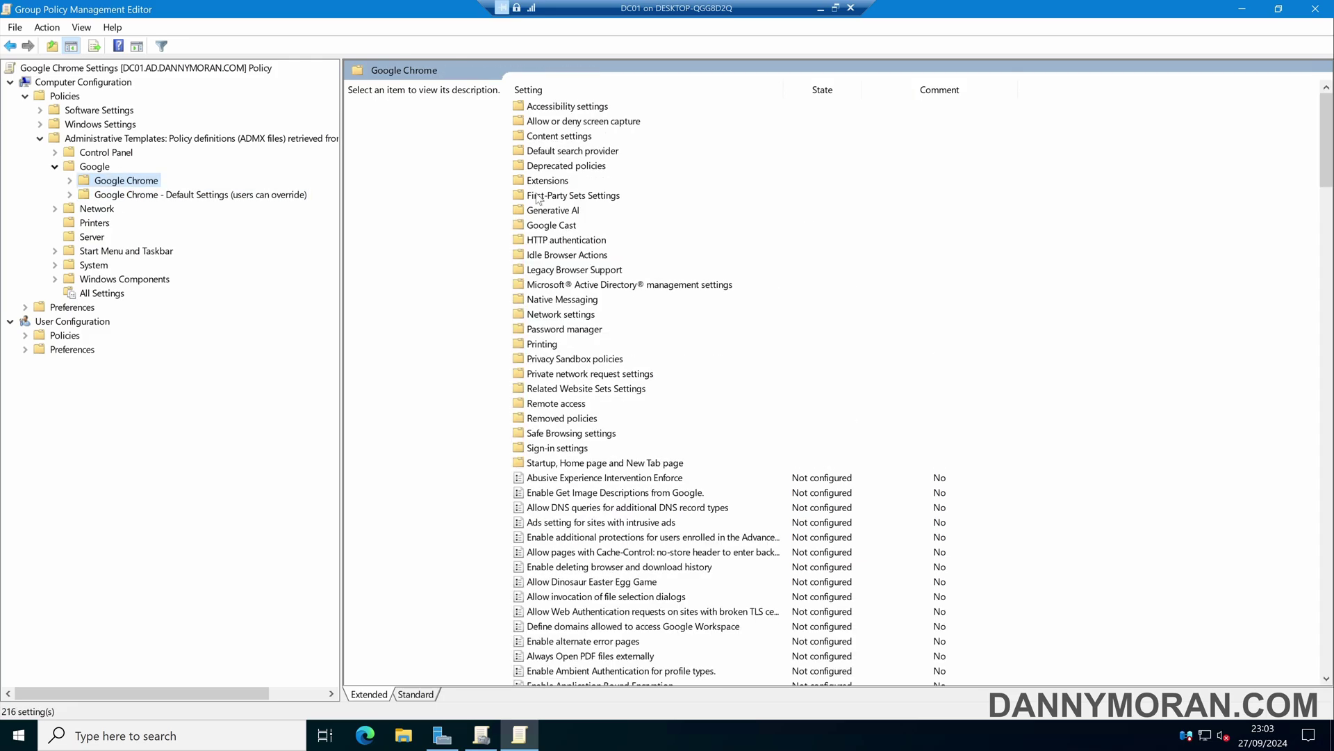
{"action": "scroll", "coordinate": [539, 200], "scroll_direction": "down", "scroll_amount": 9}
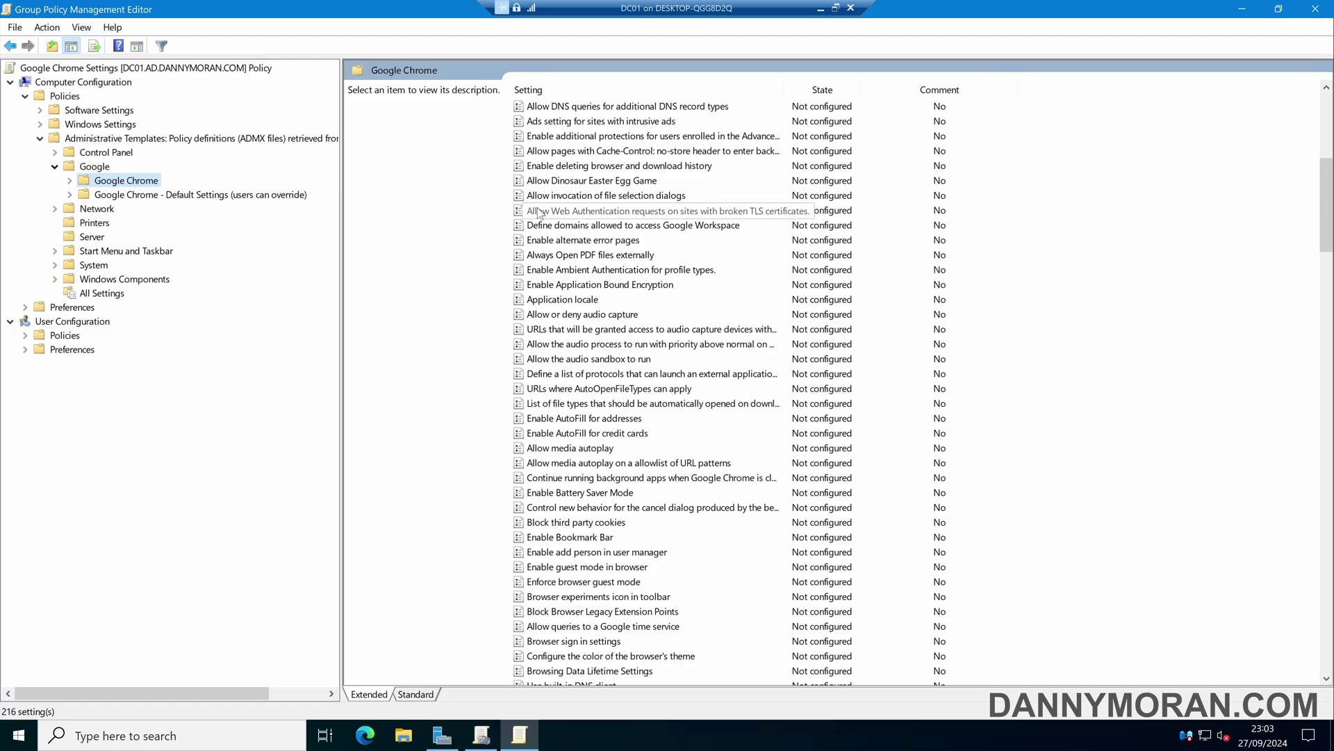
Set the Browser sign in settings policy to Enabled with 'Disable browser sign-in' and apply
{"action": "double_click", "coordinate": [602, 642]}
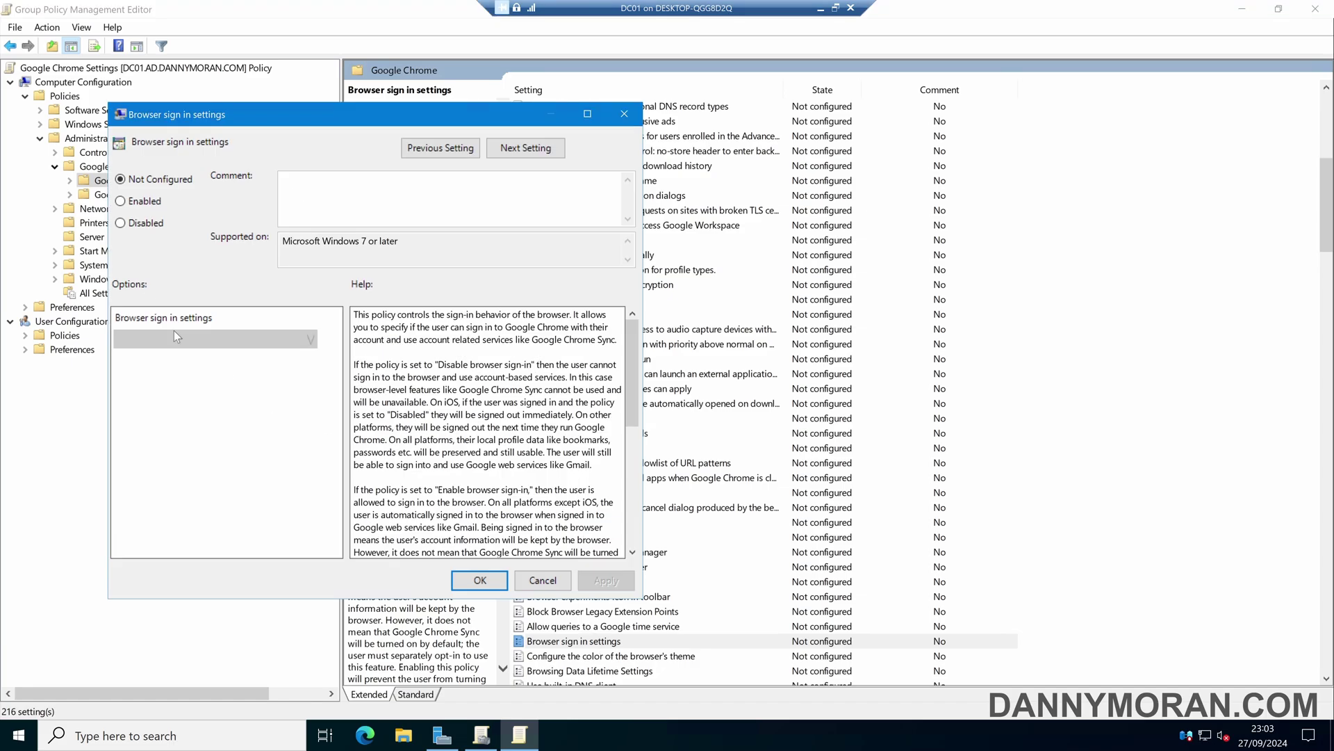
{"action": "left_click", "coordinate": [122, 202]}
{"action": "left_click", "coordinate": [159, 340]}
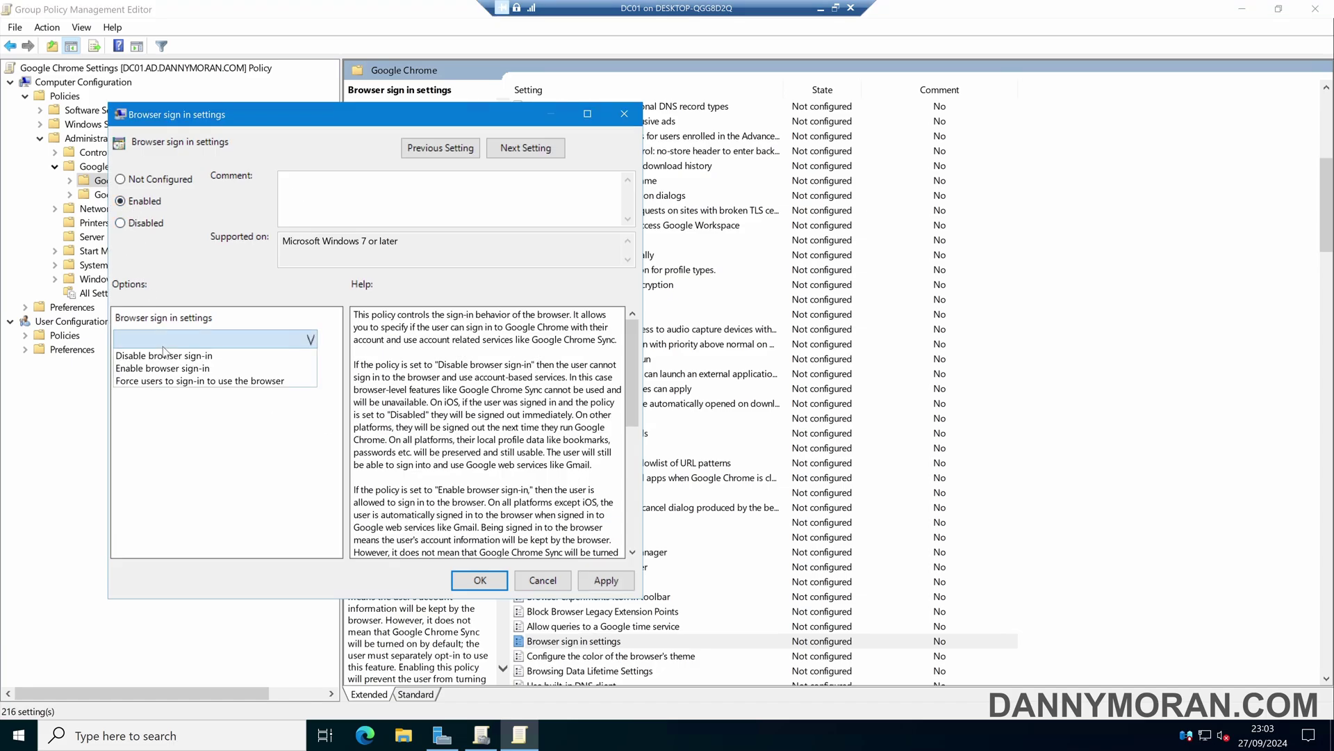
{"action": "left_click", "coordinate": [168, 356]}
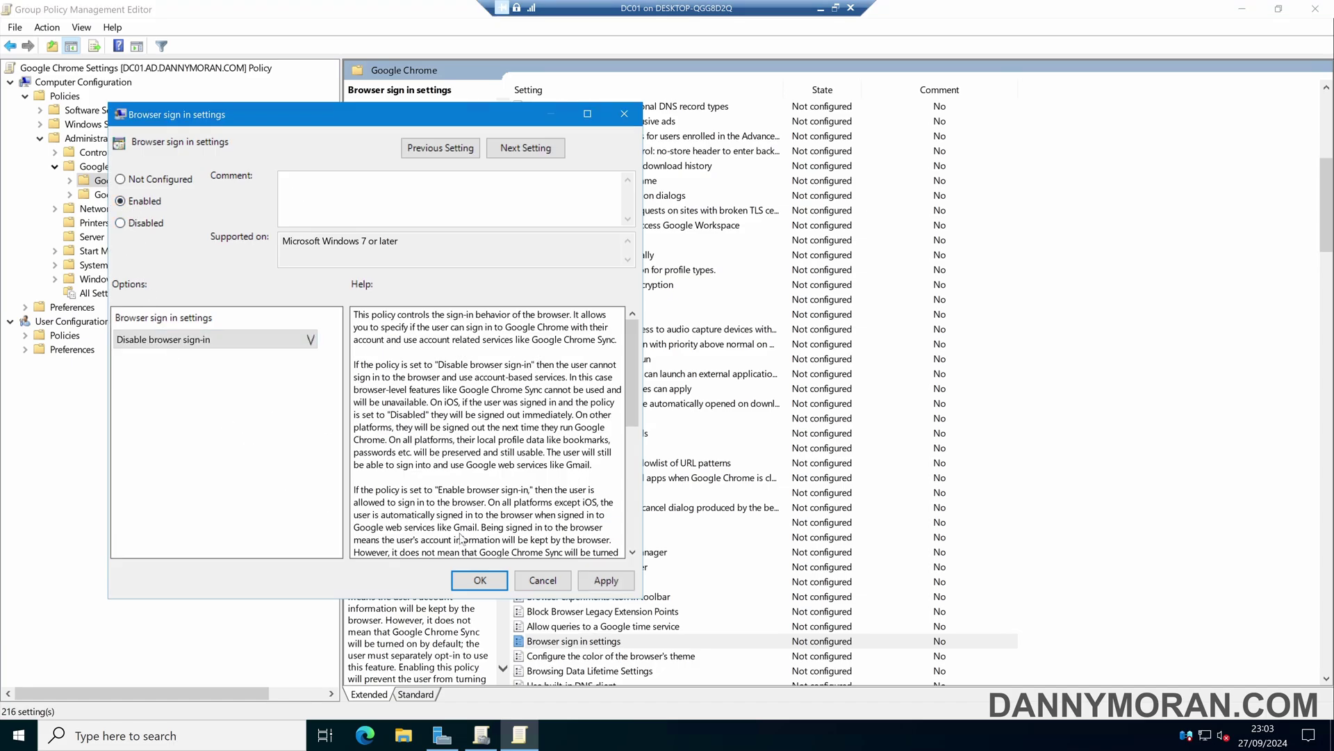
{"action": "left_click", "coordinate": [606, 581]}
{"action": "key", "text": "Return"}
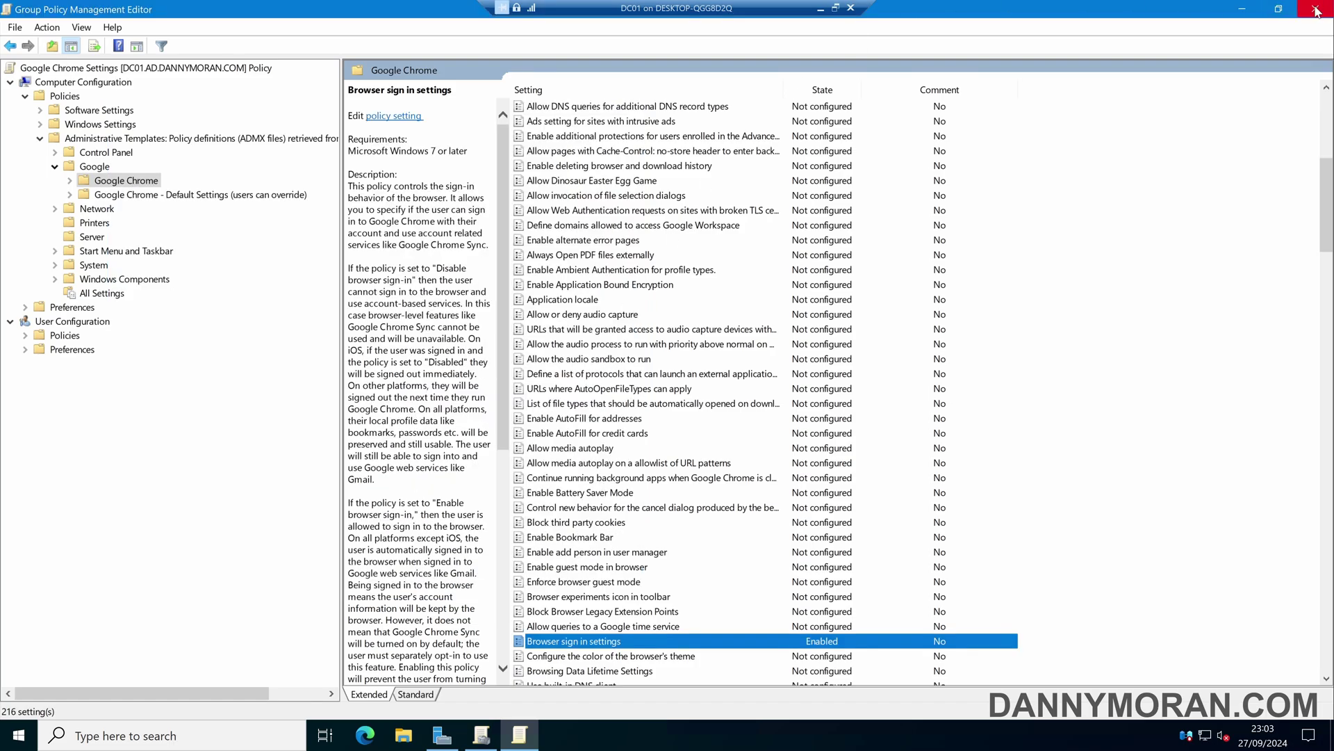
Close the policy editor, view the Google Chrome Settings GPO's Settings report, and expand the Company OU
{"action": "left_click", "coordinate": [325, 174]}
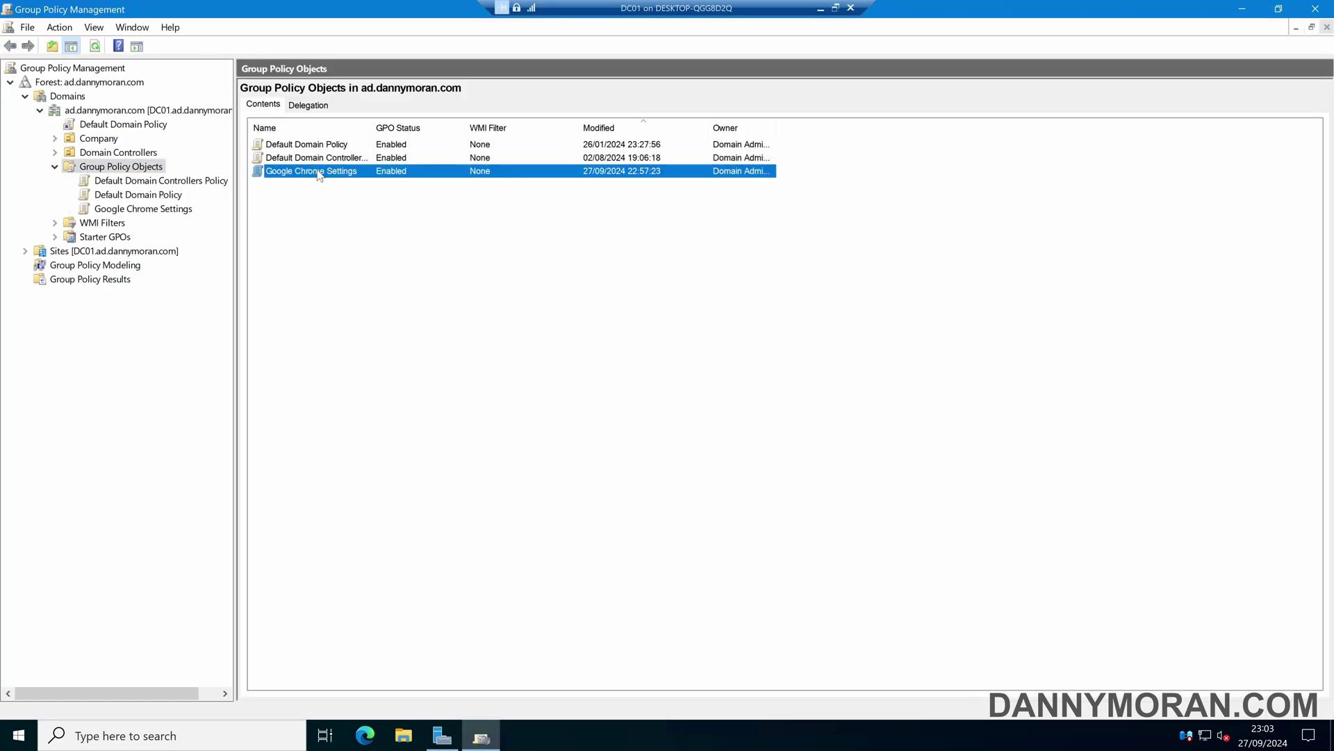
{"action": "left_click", "coordinate": [153, 210]}
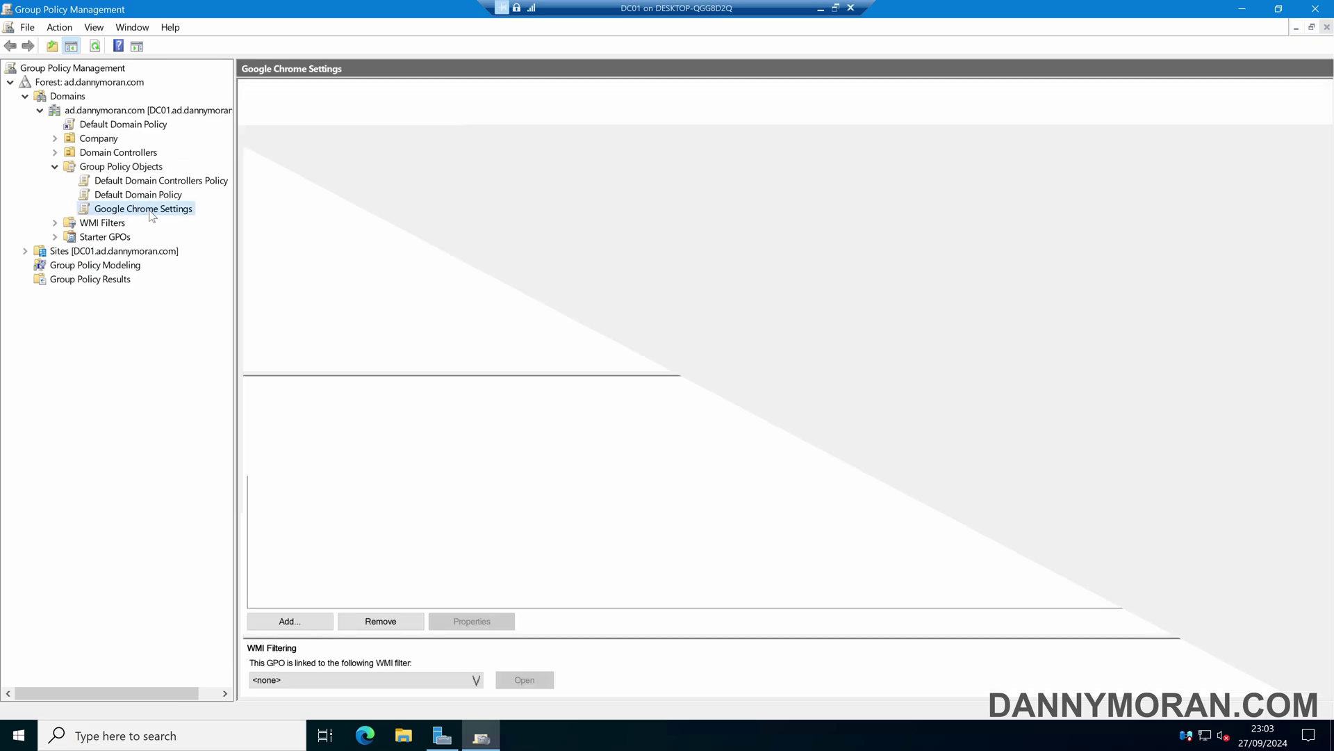
{"action": "left_click", "coordinate": [325, 106]}
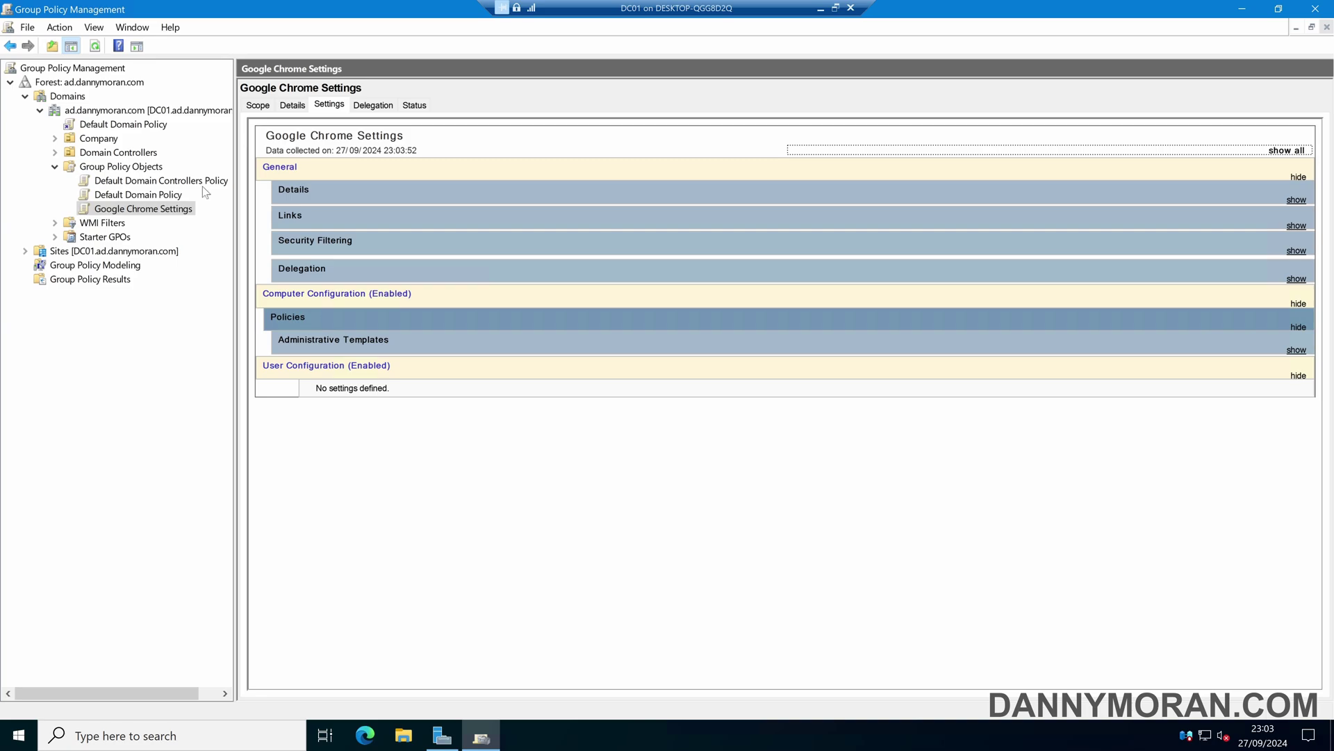
{"action": "left_click", "coordinate": [163, 209]}
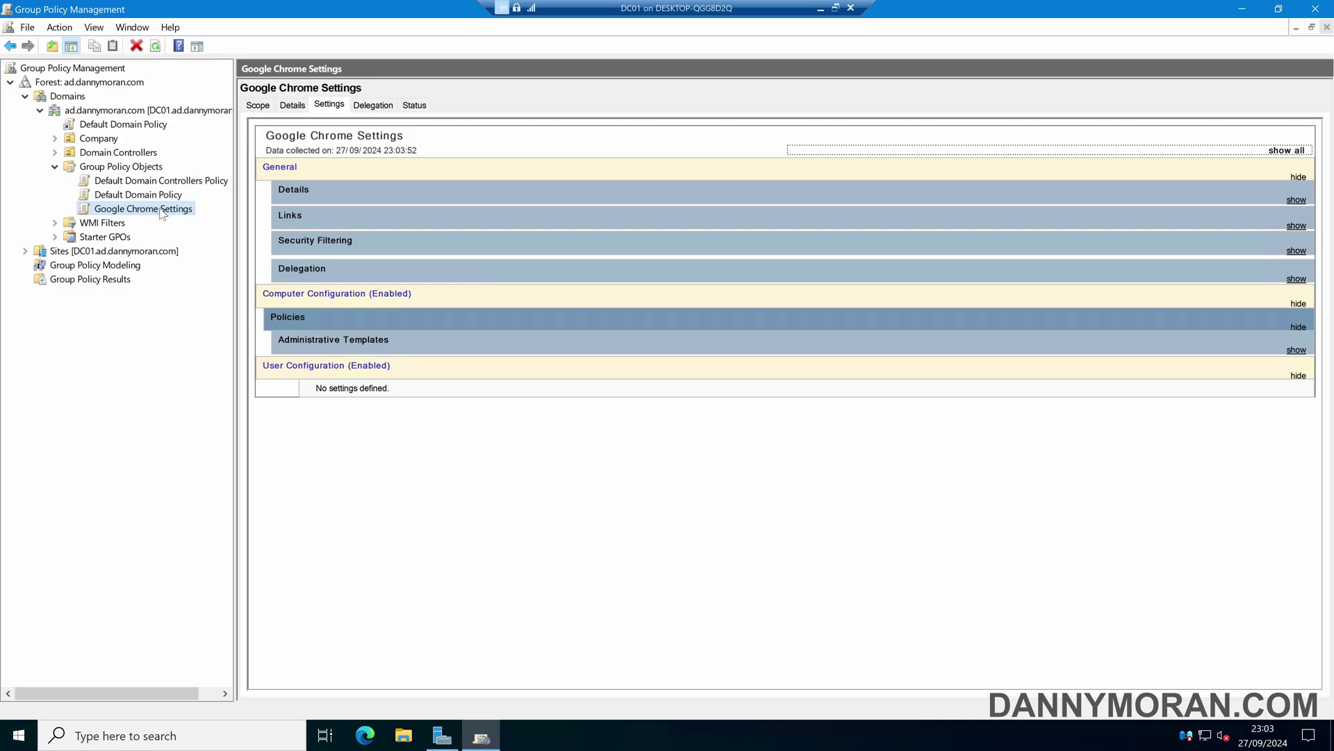
{"action": "left_click", "coordinate": [55, 139]}
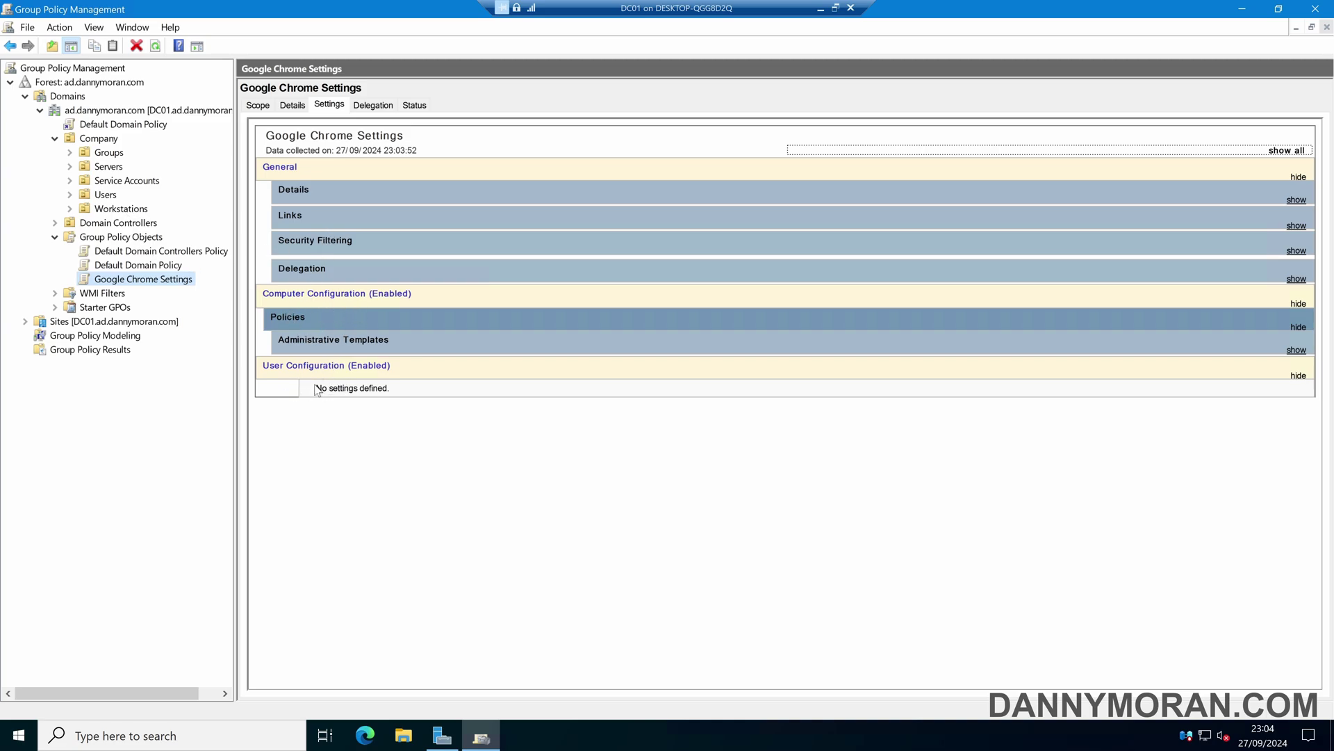
Drag the Google Chrome Settings GPO onto Workstations, confirm the link, and check it there
{"action": "left_click", "coordinate": [170, 280]}
{"action": "left_click", "coordinate": [88, 279]}
{"action": "left_click_drag", "start_coordinate": [89, 279], "coordinate": [111, 210]}
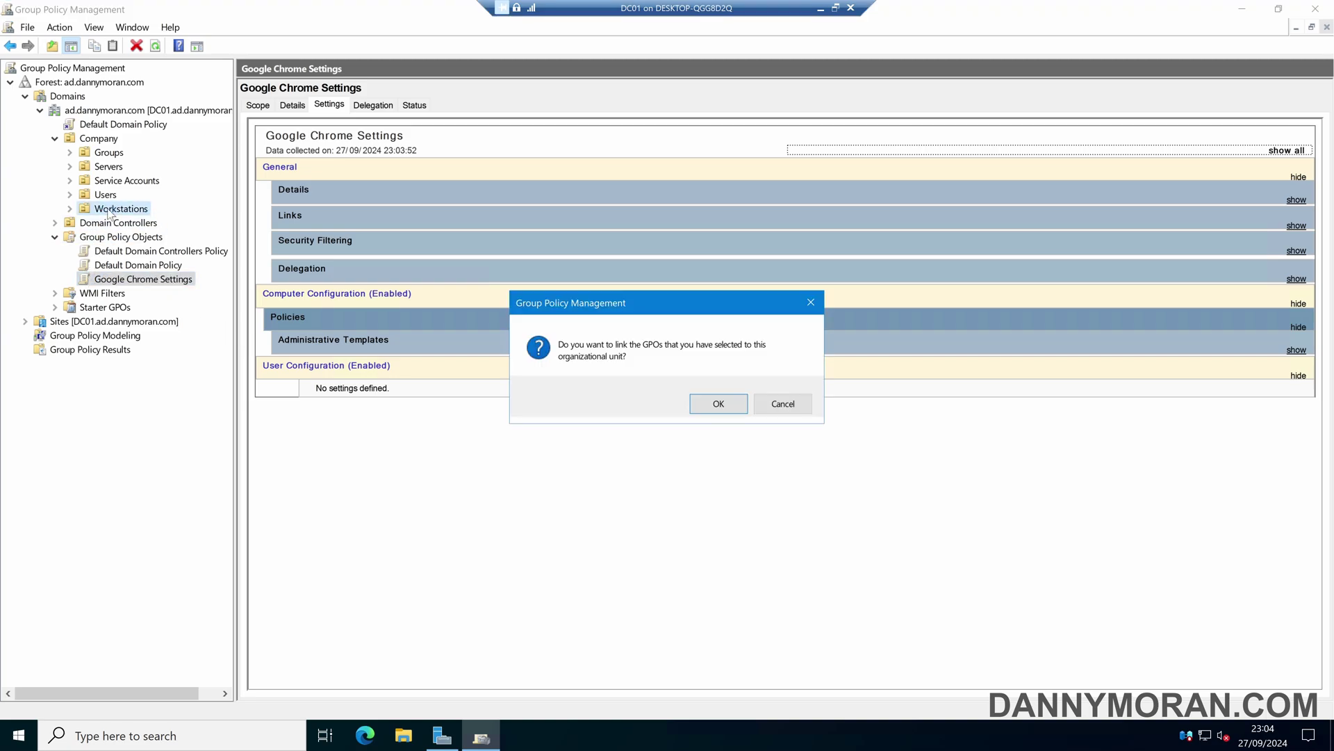
{"action": "left_click", "coordinate": [718, 404]}
{"action": "left_click", "coordinate": [133, 220]}
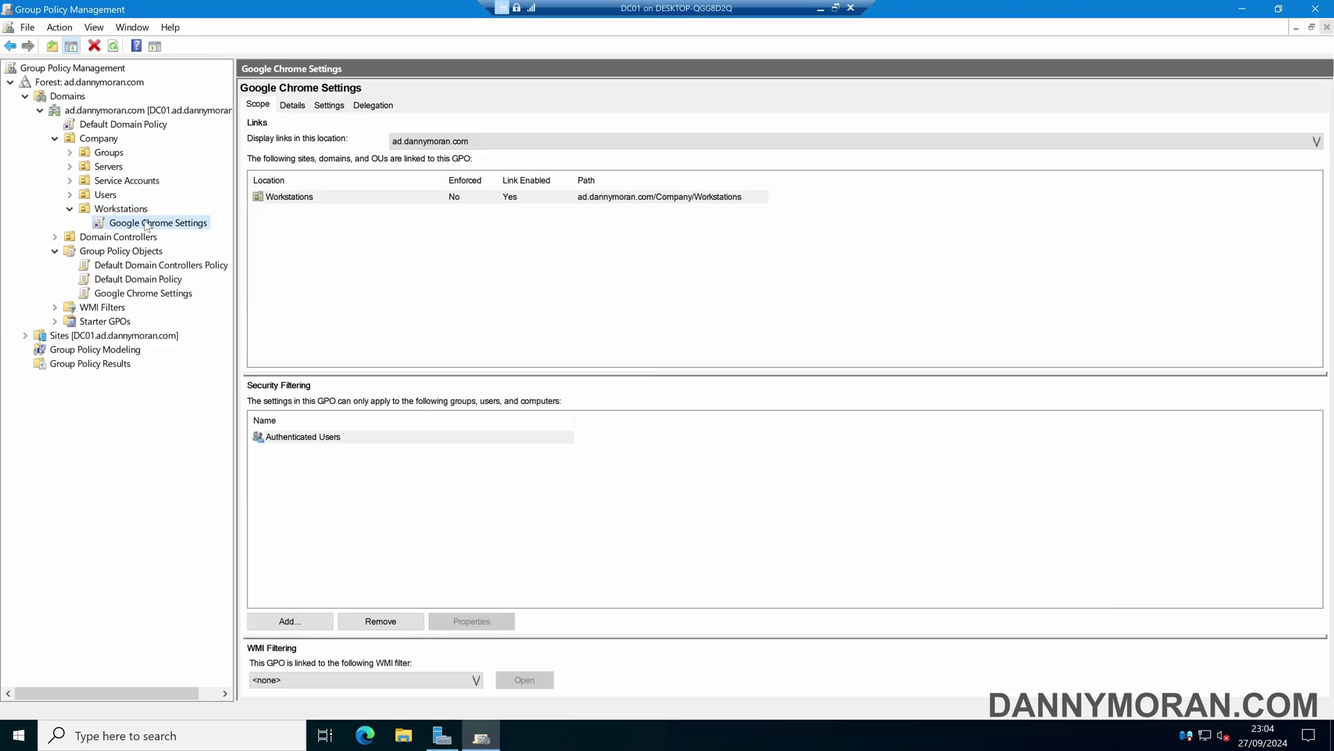